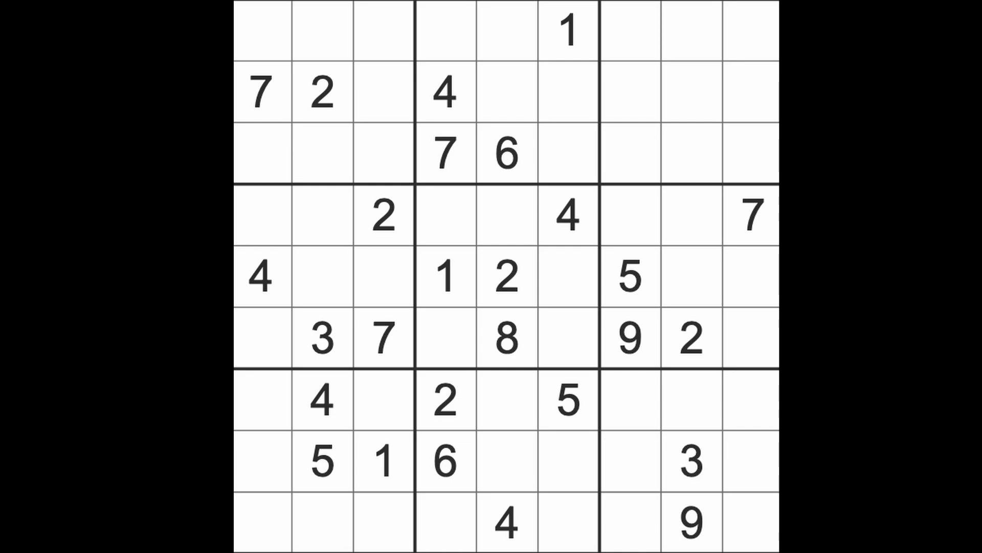
# - Check rows 7–8 and column 7, then enter 5 in the bottom-right cell
pyautogui.moveTo(566, 424)
pyautogui.mouseDown()
pyautogui.moveTo(713, 432)
pyautogui.moveTo(768, 423)
pyautogui.mouseUp()
pyautogui.moveTo(323, 461); pyautogui.dragTo(768, 461)
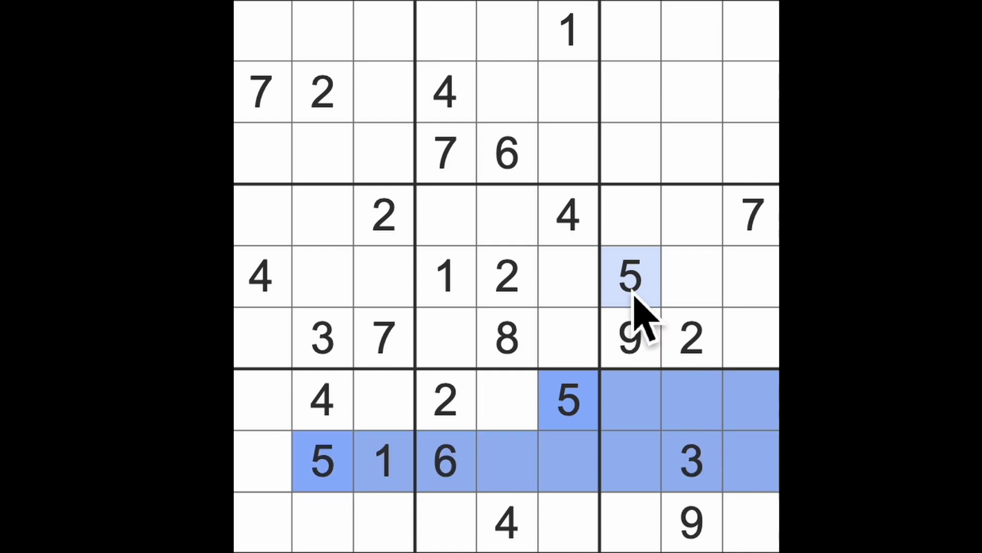
pyautogui.moveTo(635, 305); pyautogui.dragTo(631, 546)
pyautogui.click(753, 542)
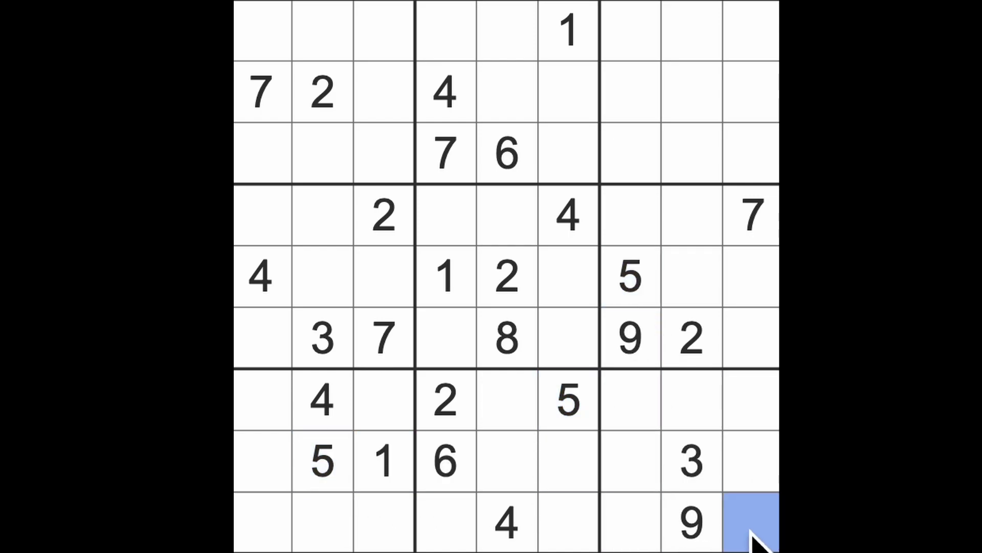
pyautogui.press('5')
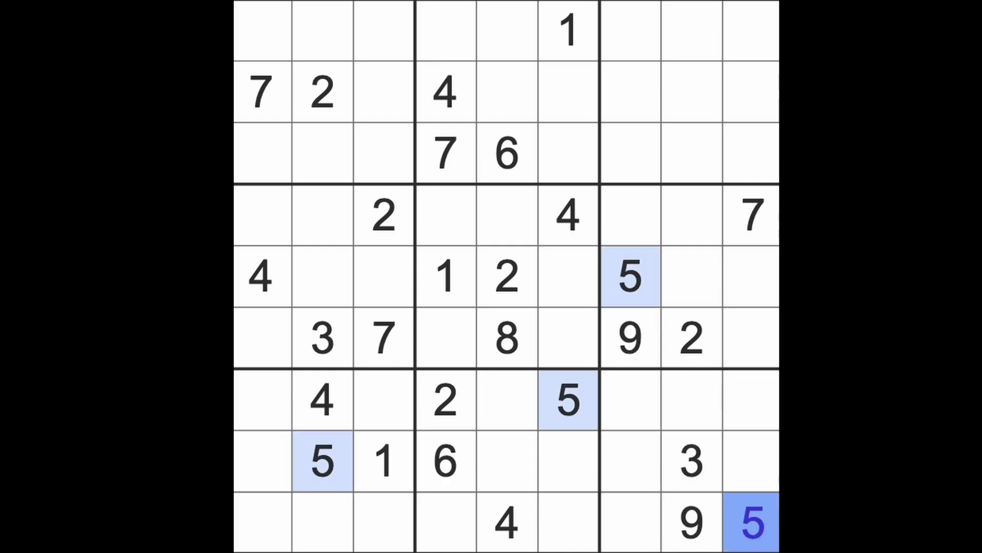
# - Check rows 4, 5 and 7 for 4s, then enter 4s at row 6 column 9 and row 8 column 7
pyautogui.moveTo(568, 216); pyautogui.dragTo(753, 215)
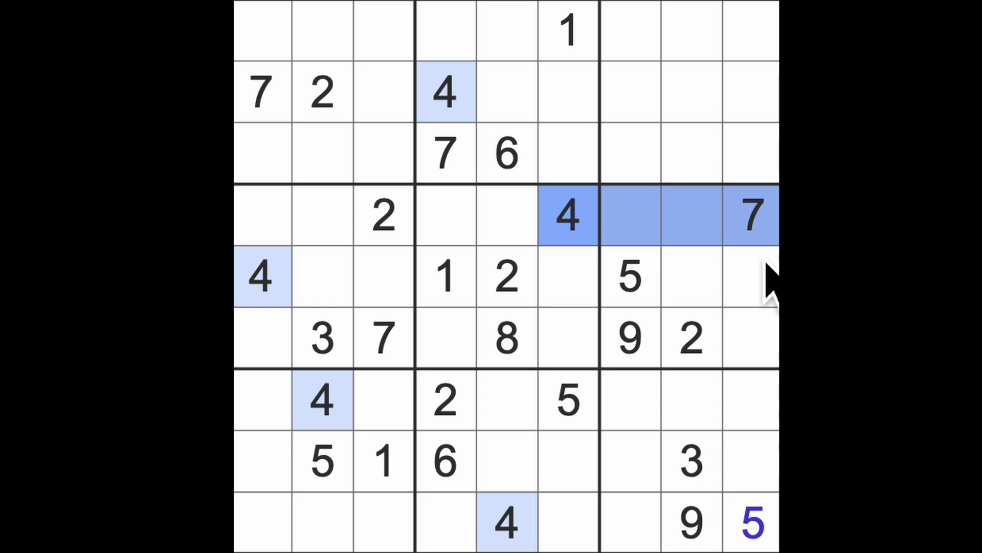
pyautogui.moveTo(272, 287); pyautogui.dragTo(776, 296)
pyautogui.click(755, 341)
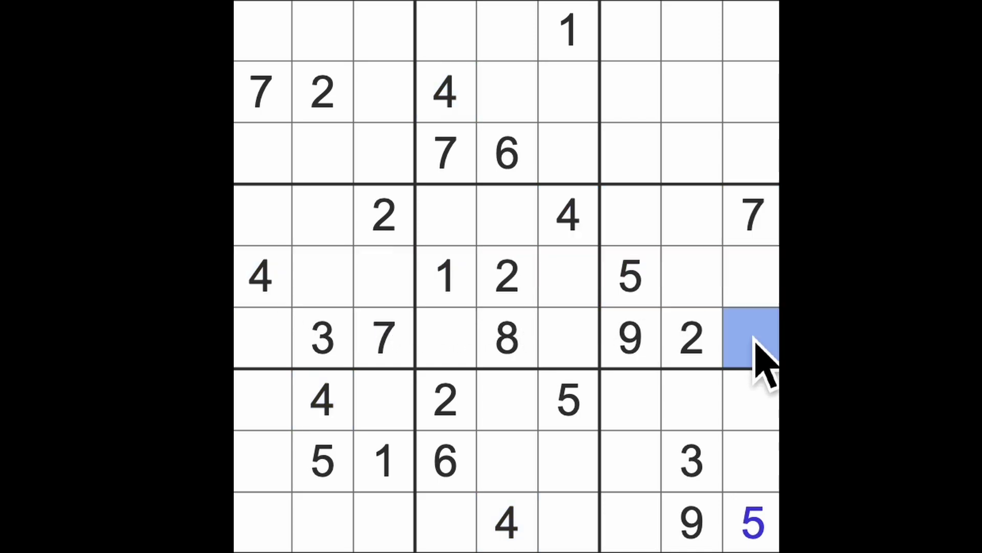
pyautogui.write('4')
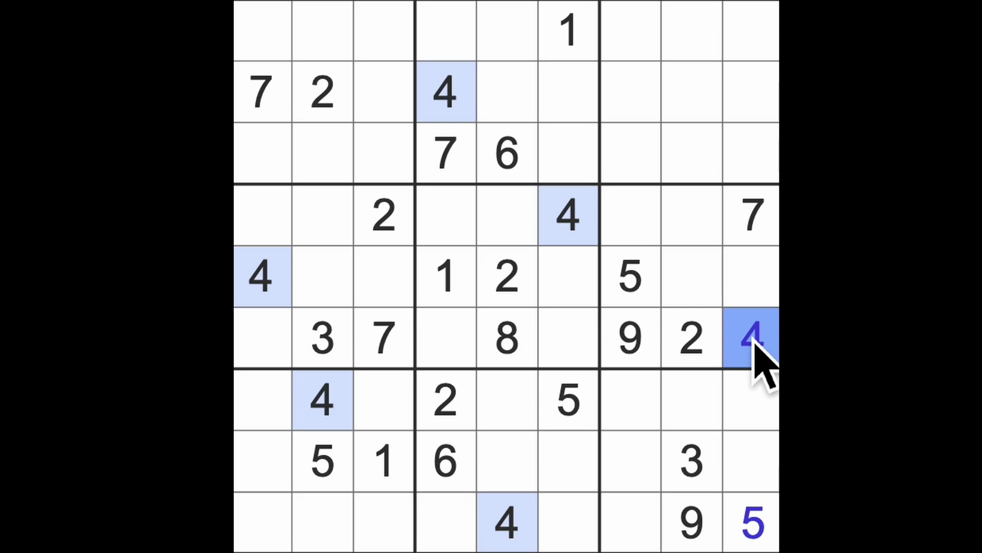
pyautogui.moveTo(760, 360); pyautogui.dragTo(765, 483)
pyautogui.moveTo(322, 399)
pyautogui.mouseDown()
pyautogui.moveTo(395, 438)
pyautogui.moveTo(748, 445)
pyautogui.moveTo(767, 384)
pyautogui.moveTo(772, 484)
pyautogui.moveTo(537, 537)
pyautogui.moveTo(721, 527)
pyautogui.mouseUp()
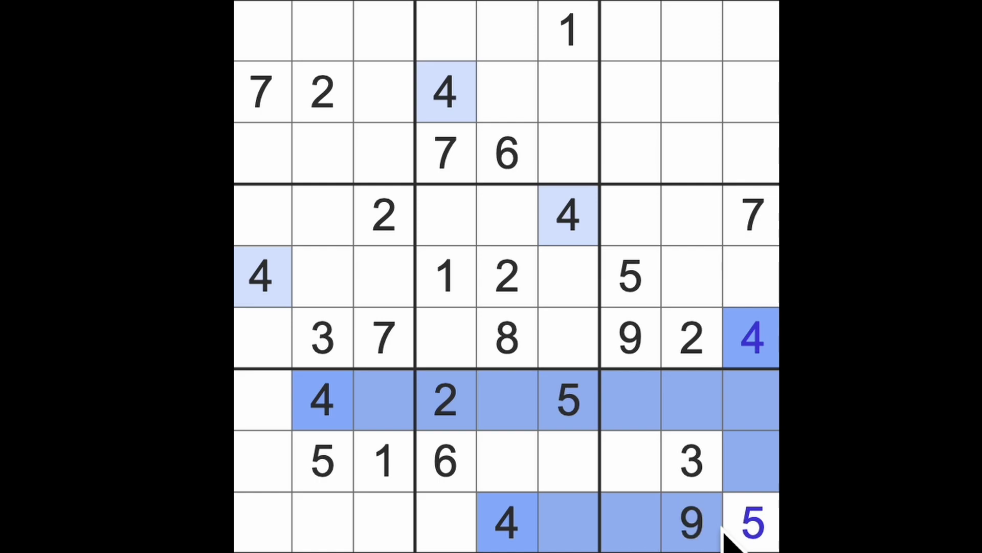
pyautogui.click(643, 490)
pyautogui.write('4')
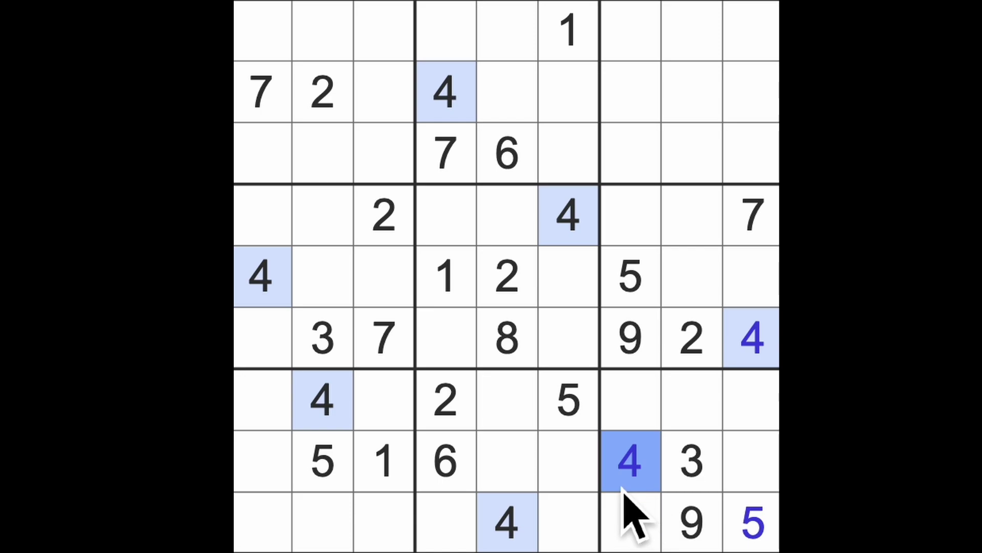
# - Check rows and columns for 7s, then enter 7s at r5c6, r9c2 and r8c5
pyautogui.moveTo(460, 161)
pyautogui.mouseDown()
pyautogui.moveTo(464, 377)
pyautogui.moveTo(446, 246)
pyautogui.mouseUp()
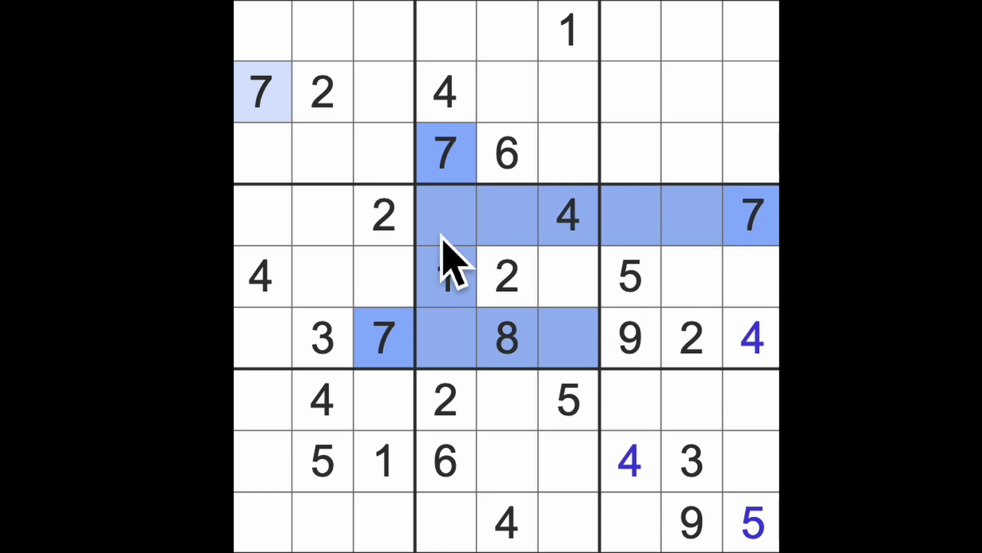
pyautogui.click(568, 290)
pyautogui.write('7')
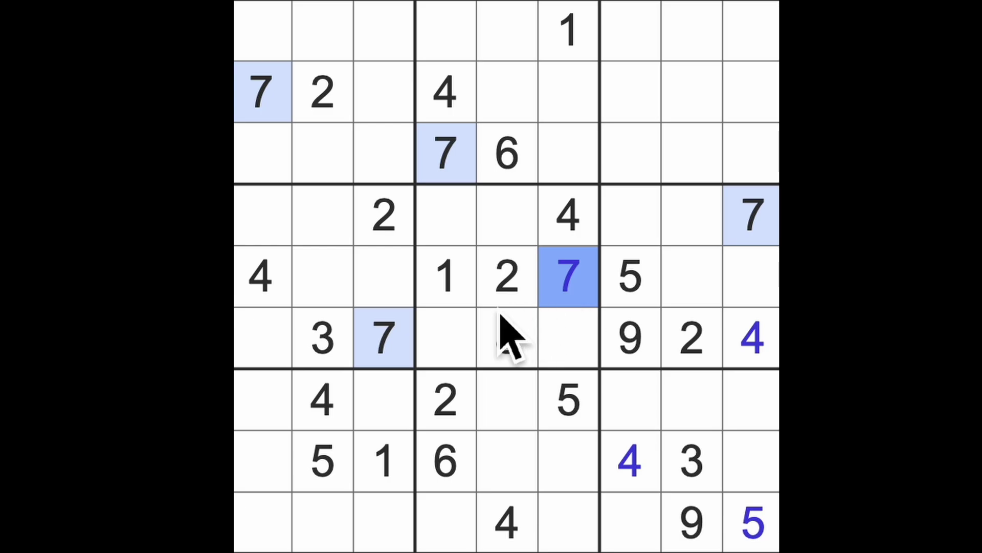
pyautogui.moveTo(384, 337); pyautogui.dragTo(387, 527)
pyautogui.moveTo(269, 116); pyautogui.dragTo(281, 537)
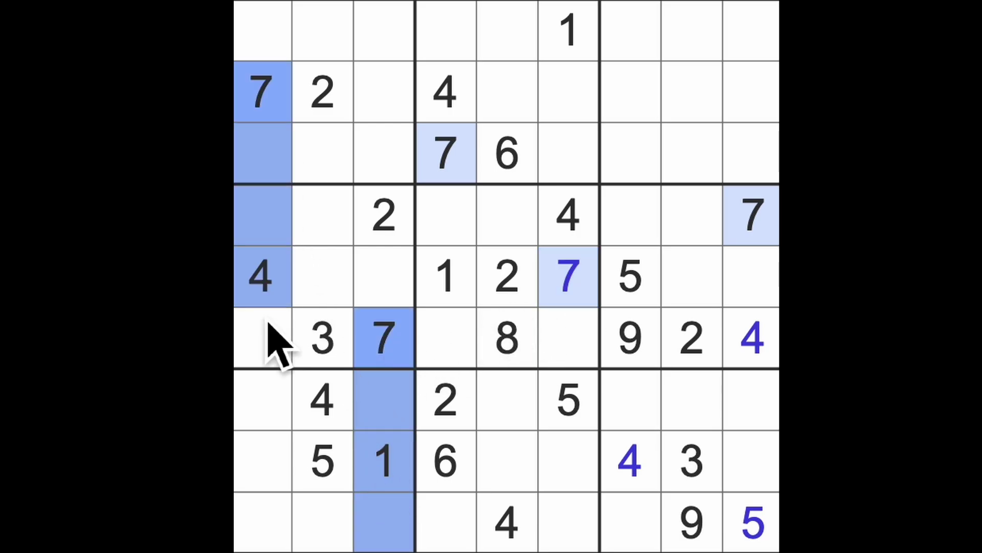
pyautogui.click(322, 533)
pyautogui.write('7')
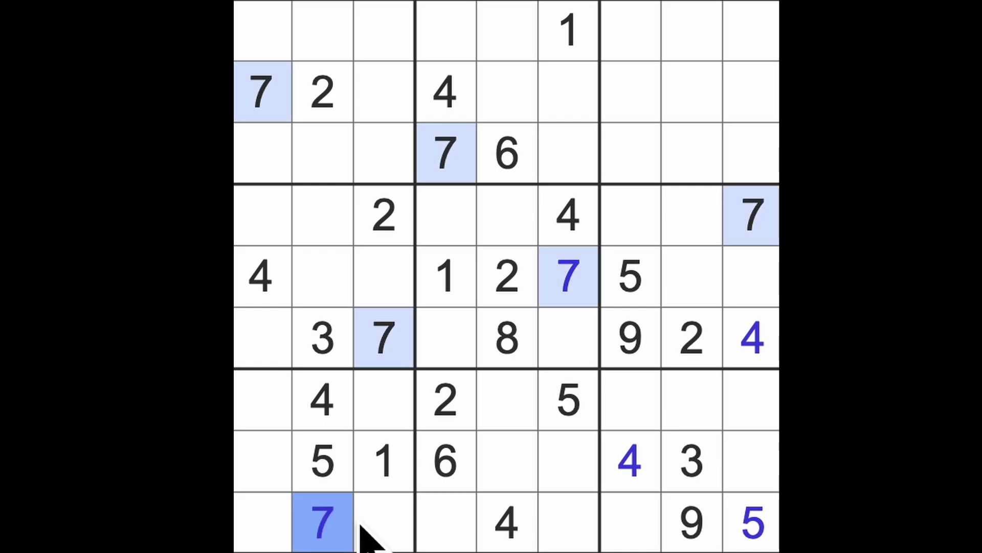
pyautogui.moveTo(360, 534); pyautogui.dragTo(644, 530)
pyautogui.moveTo(755, 246)
pyautogui.mouseDown()
pyautogui.moveTo(756, 515)
pyautogui.moveTo(701, 428)
pyautogui.moveTo(533, 433)
pyautogui.moveTo(575, 373)
pyautogui.moveTo(581, 303)
pyautogui.moveTo(572, 369)
pyautogui.mouseUp()
pyautogui.click(528, 478)
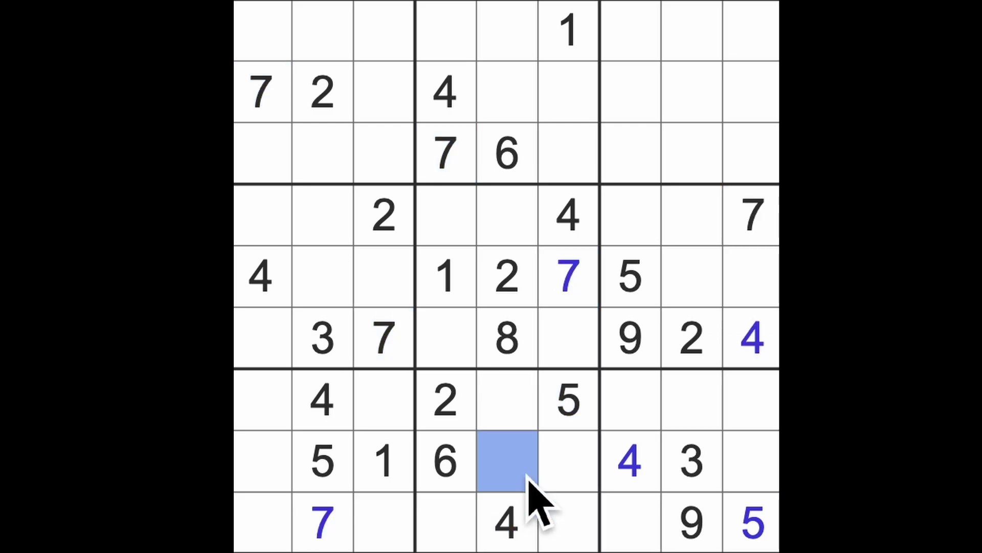
pyautogui.write('7')
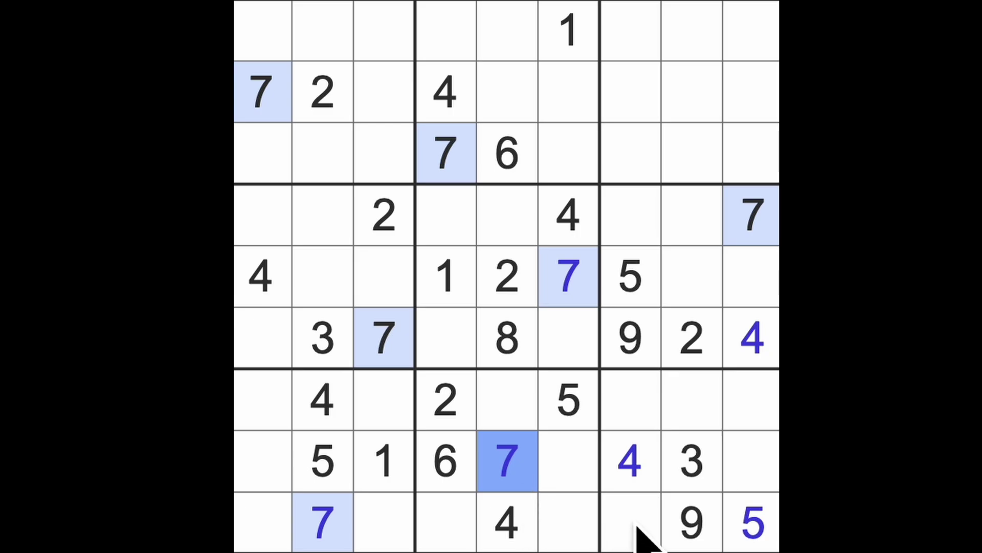
# - Check columns 4 and 6 for 1s, then enter 1s at r7c5, r9c7 and r6c1
pyautogui.moveTo(449, 284); pyautogui.dragTo(450, 537)
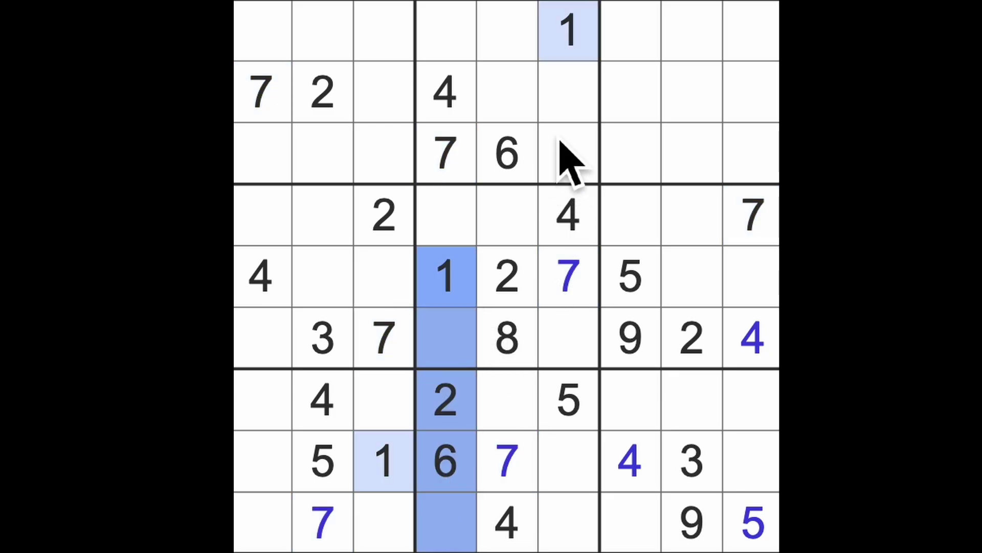
pyautogui.moveTo(565, 38); pyautogui.dragTo(570, 538)
pyautogui.click(530, 407)
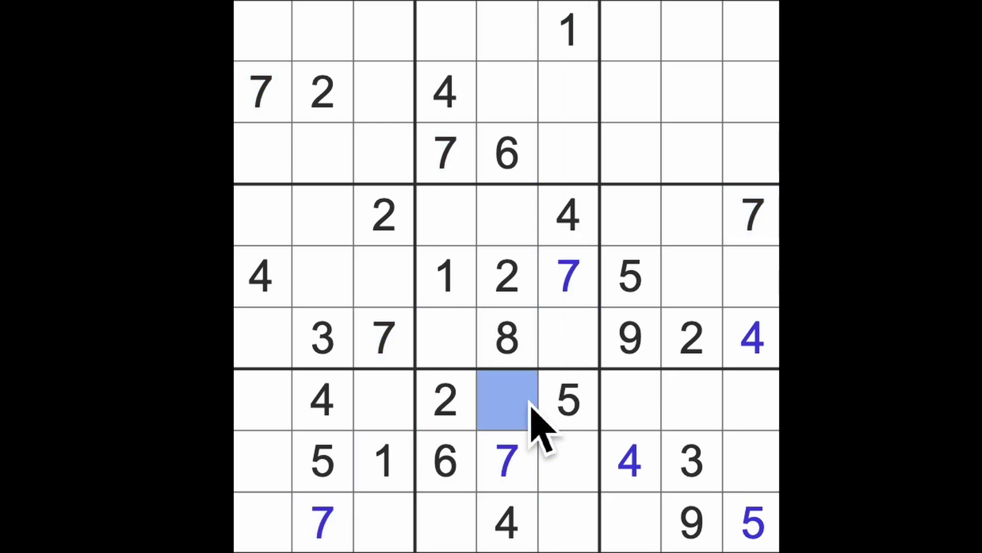
pyautogui.write('1')
pyautogui.moveTo(531, 411); pyautogui.dragTo(760, 476)
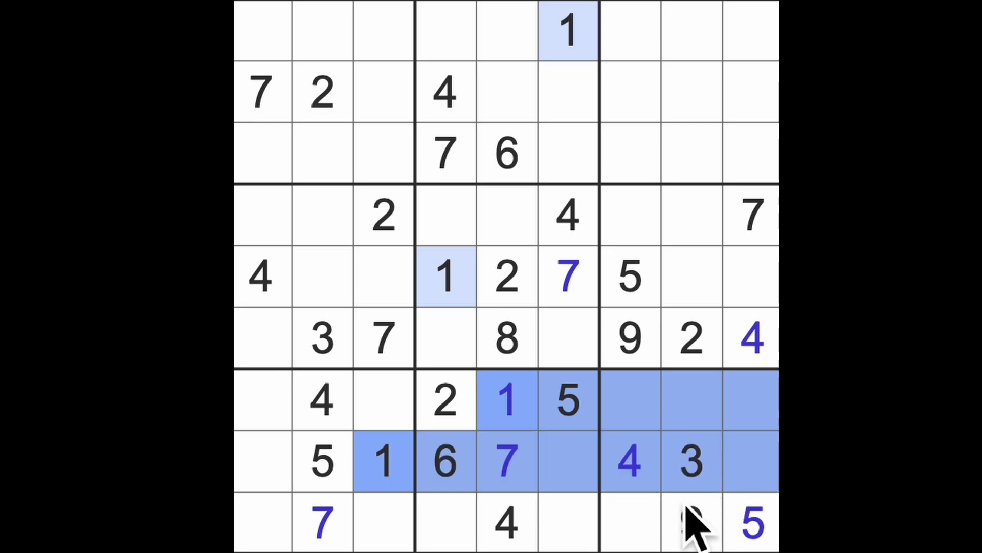
pyautogui.click(634, 533)
pyautogui.write('1')
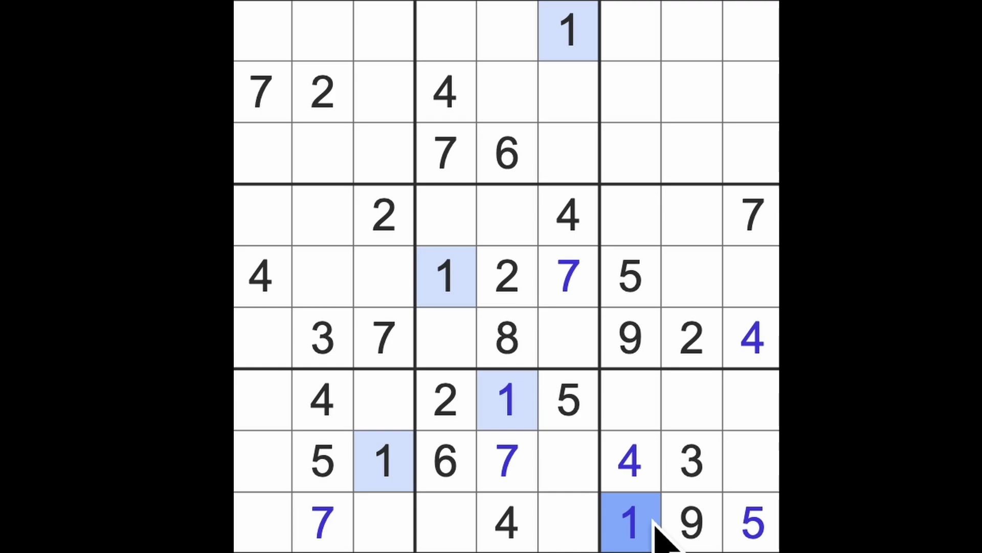
pyautogui.moveTo(450, 303); pyautogui.dragTo(459, 341)
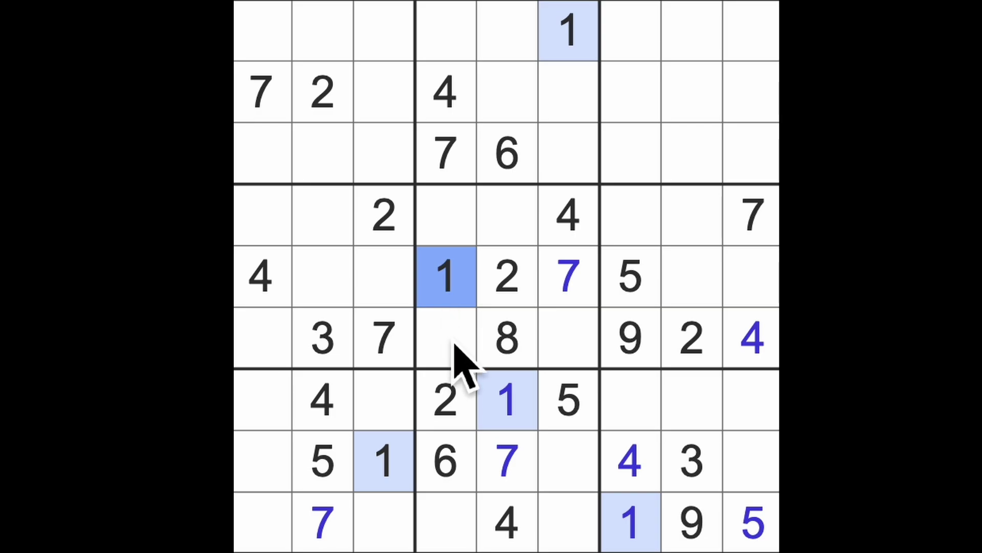
pyautogui.keyDown('ctrl'); pyautogui.click(596, 355); pyautogui.keyUp('ctrl')
pyautogui.click(283, 355)
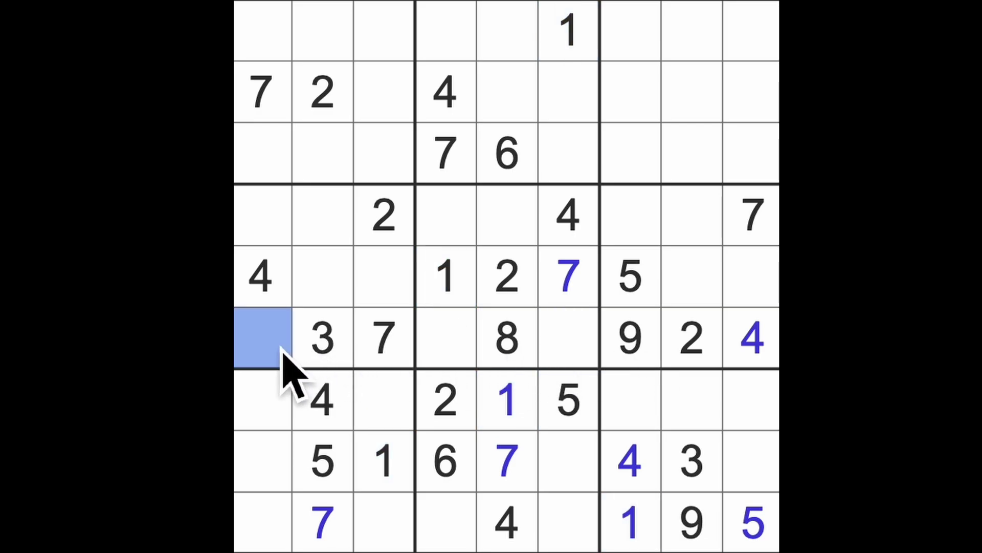
pyautogui.write('1')
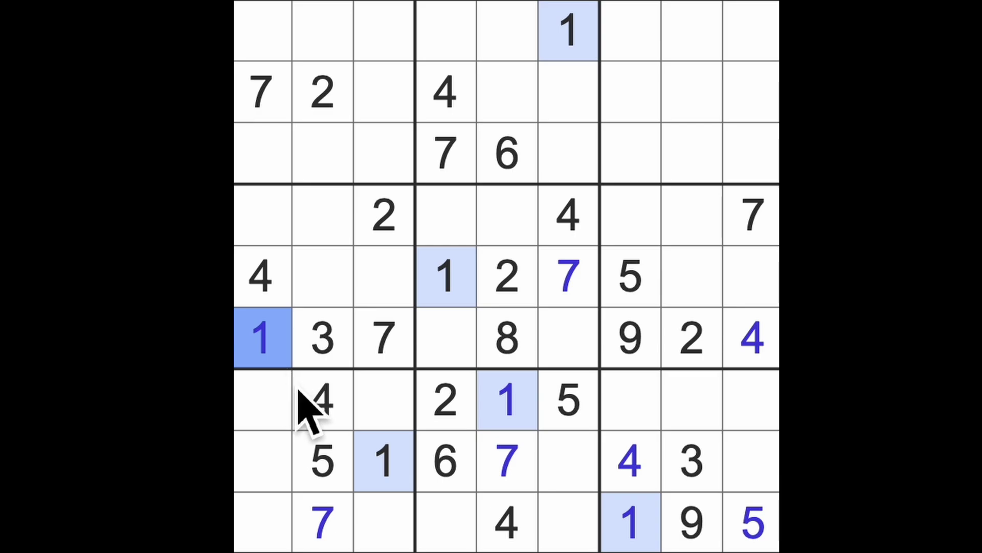
# - Finish row 6 with a 6 in column 6 and a 5 in column 4
pyautogui.moveTo(461, 472); pyautogui.dragTo(464, 357)
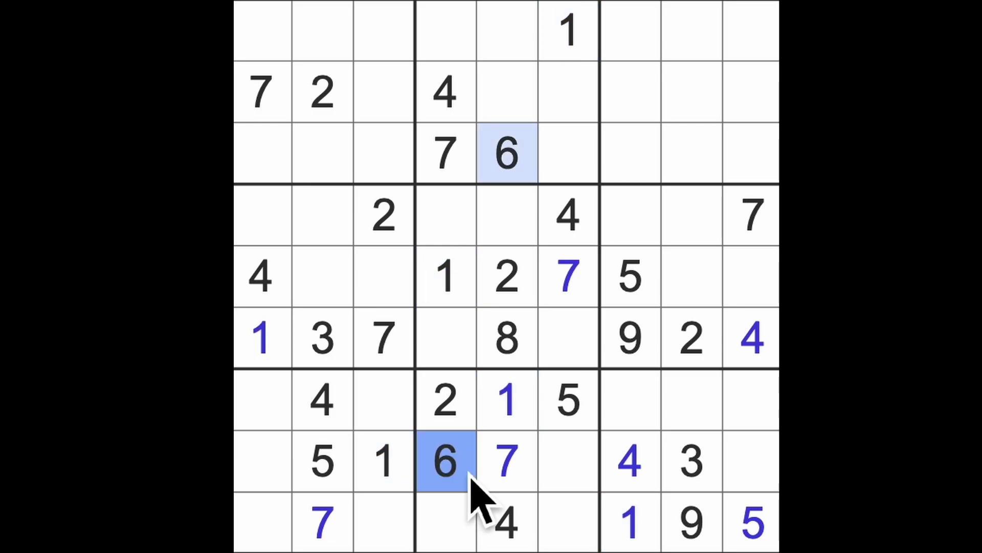
pyautogui.click(566, 365)
pyautogui.write('6')
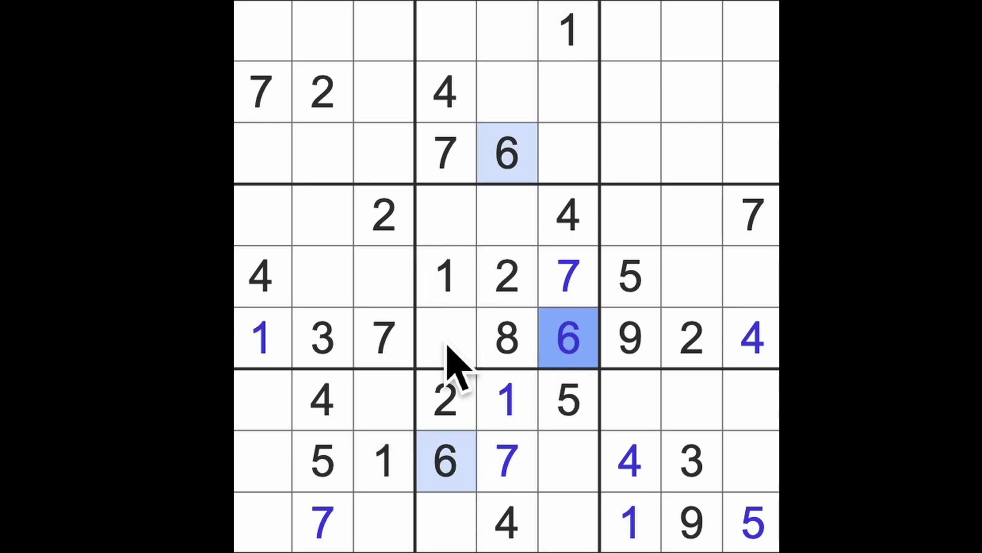
pyautogui.click(450, 358)
pyautogui.write('5')
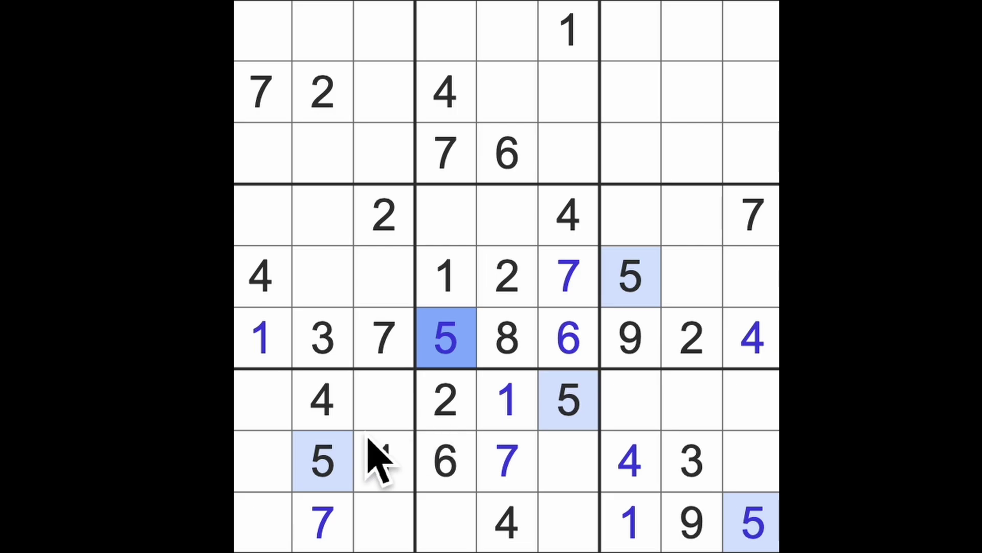
# - Check column 2 and row 5, then enter 5 at row 4 column 1
pyautogui.moveTo(340, 455); pyautogui.dragTo(353, 222)
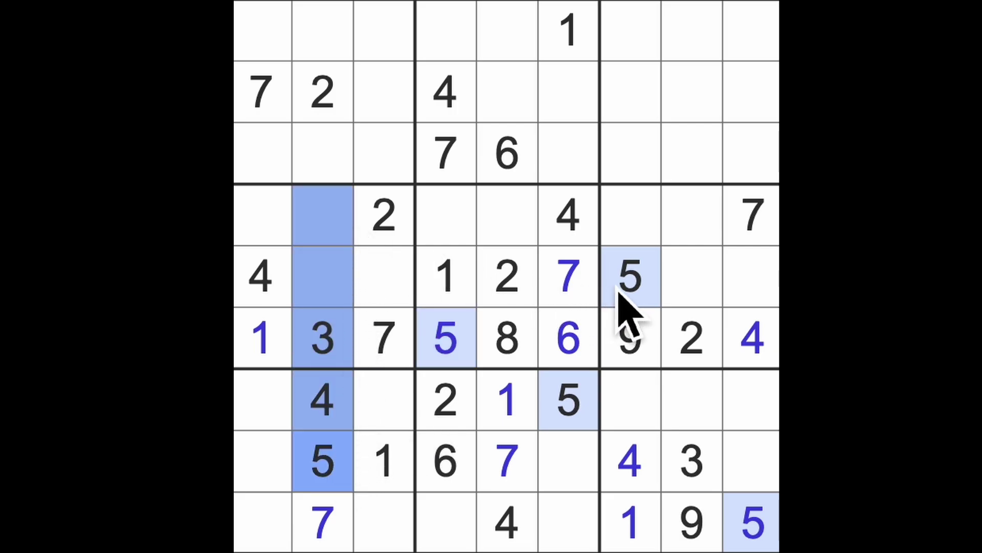
pyautogui.moveTo(618, 291)
pyautogui.mouseDown()
pyautogui.moveTo(401, 292)
pyautogui.moveTo(322, 261)
pyautogui.mouseUp()
pyautogui.click(265, 231)
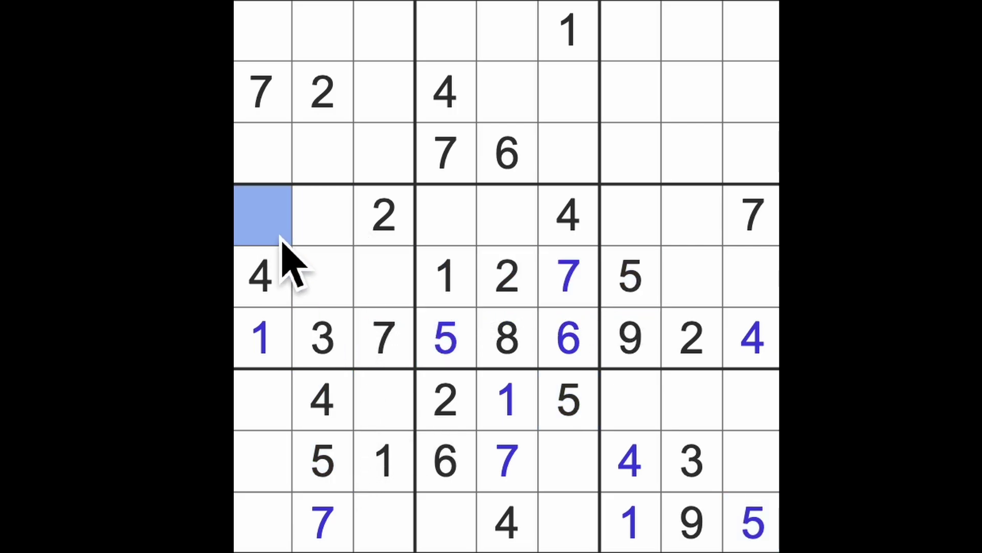
pyautogui.write('5')
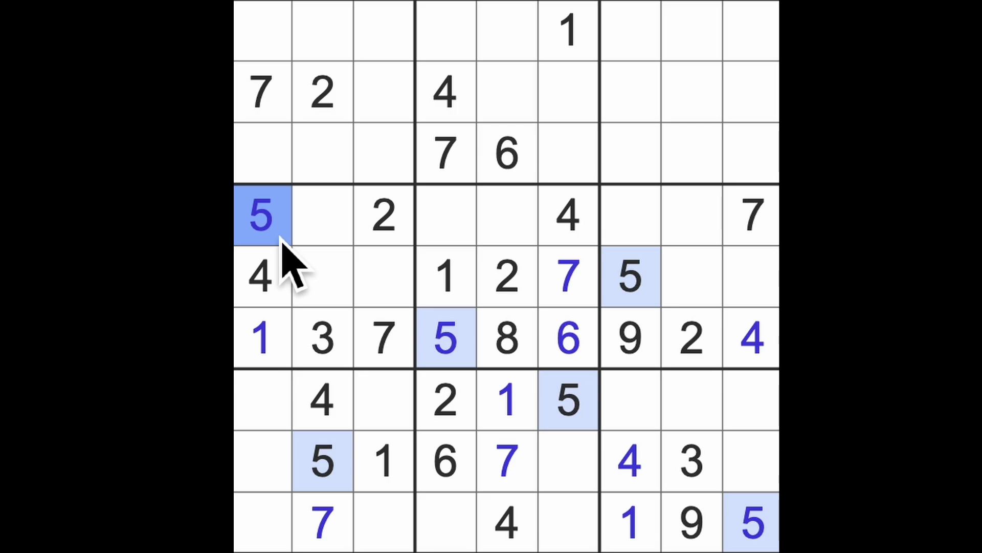
# - Enter a 9 at row 8 column 6
pyautogui.moveTo(710, 538); pyautogui.dragTo(477, 532)
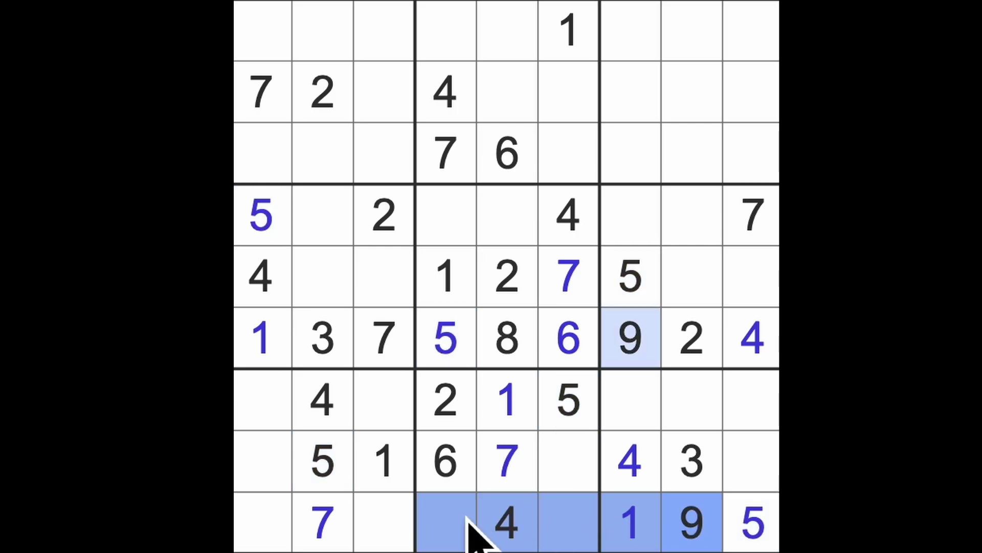
pyautogui.click(585, 470)
pyautogui.press('9')
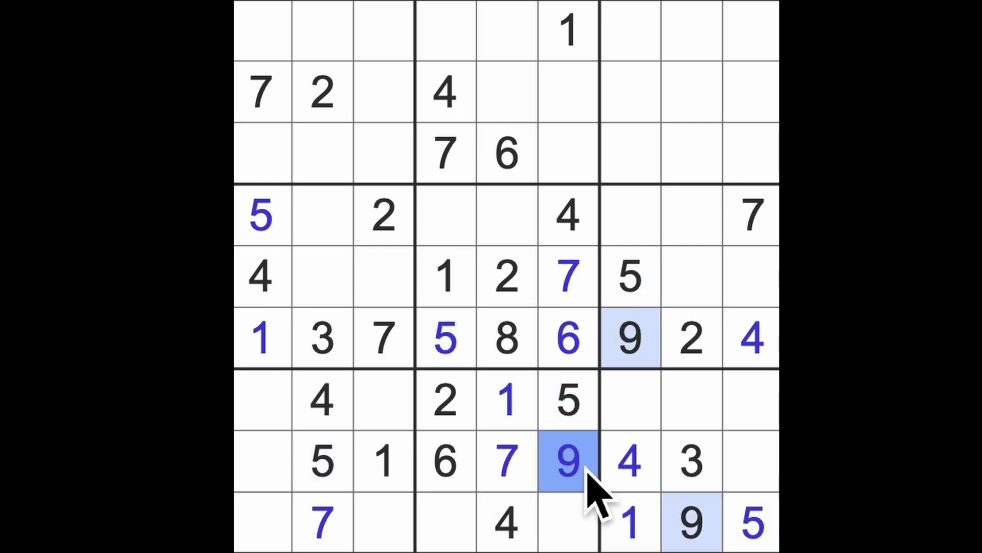
# - Enter 2 at row 9 column 1, 6 at row 9 column 3, and 6 in the top-left cell
pyautogui.click(565, 530)
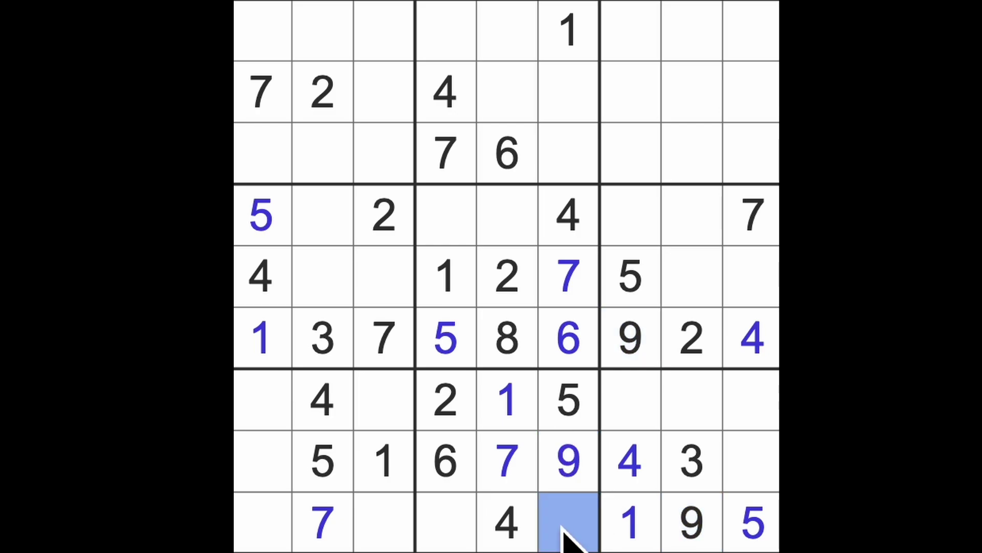
pyautogui.keyDown('ctrl'); pyautogui.click(443, 539); pyautogui.keyUp('ctrl')
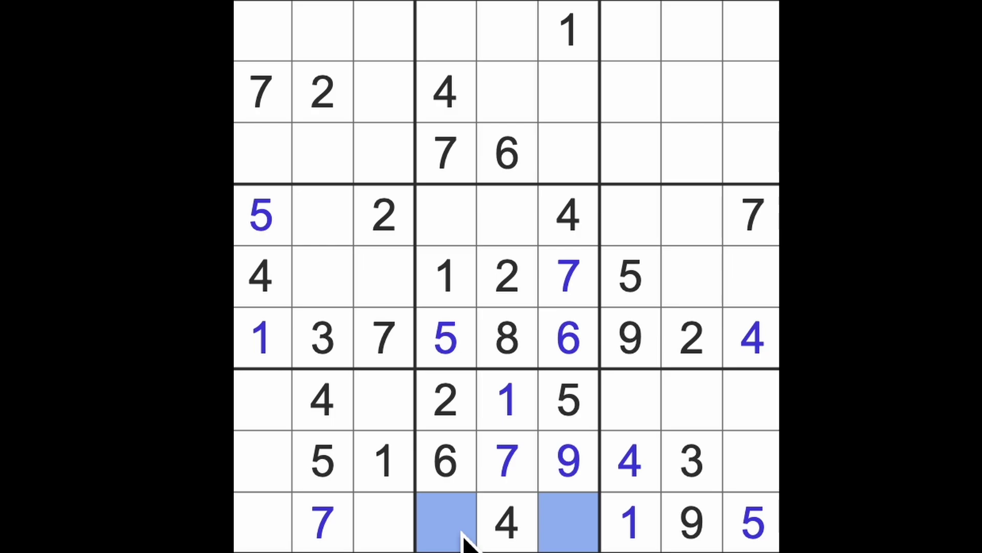
pyautogui.click(380, 537)
pyautogui.keyDown('ctrl'); pyautogui.click(269, 537); pyautogui.keyUp('ctrl')
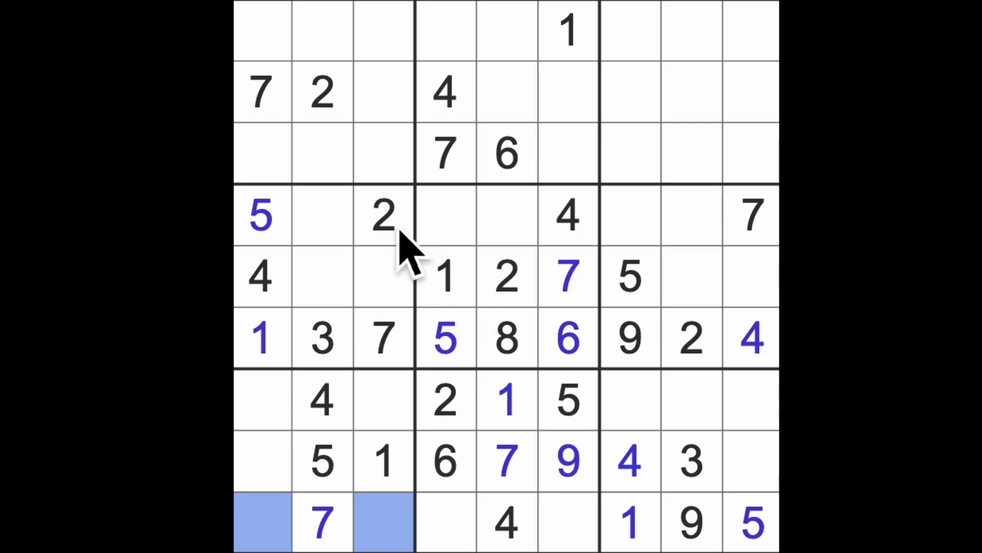
pyautogui.moveTo(397, 231); pyautogui.dragTo(355, 537)
pyautogui.click(285, 535)
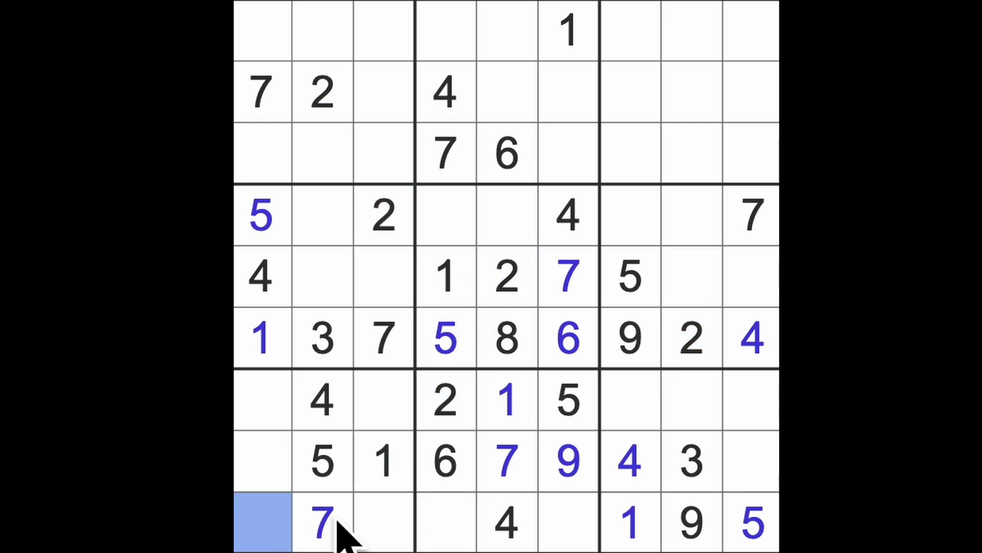
pyautogui.write('2')
pyautogui.click(395, 538)
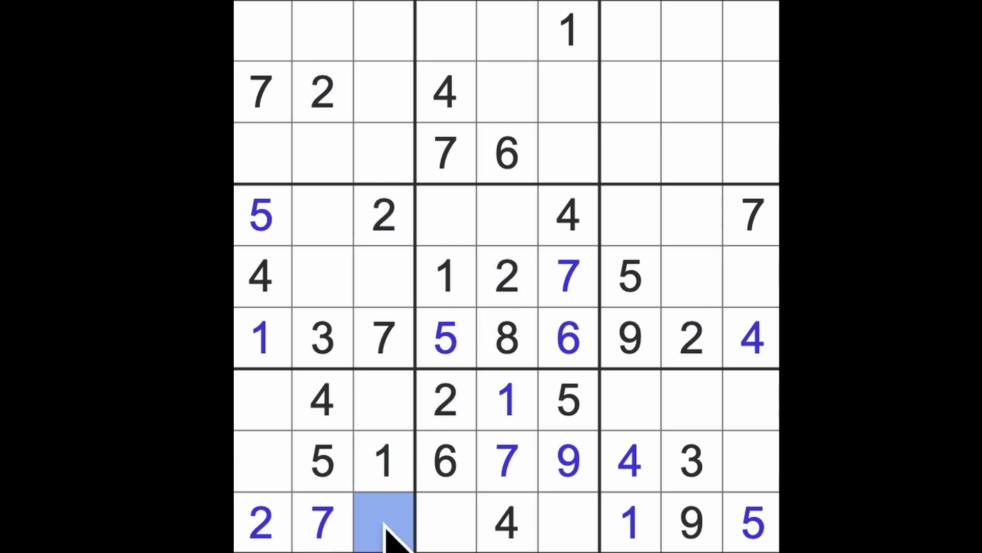
pyautogui.write('6')
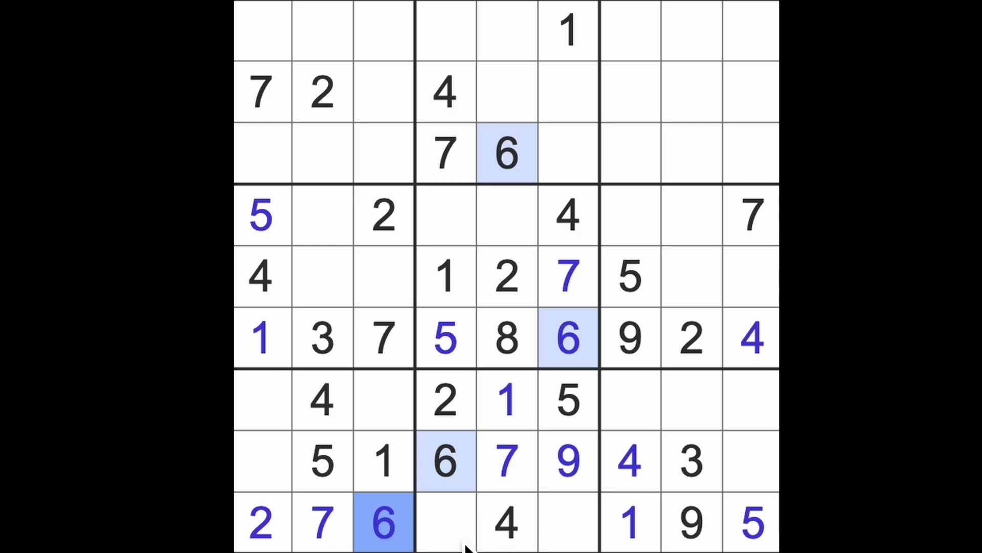
pyautogui.moveTo(402, 532)
pyautogui.mouseDown()
pyautogui.moveTo(407, 77)
pyautogui.moveTo(280, 219)
pyautogui.moveTo(326, 66)
pyautogui.mouseUp()
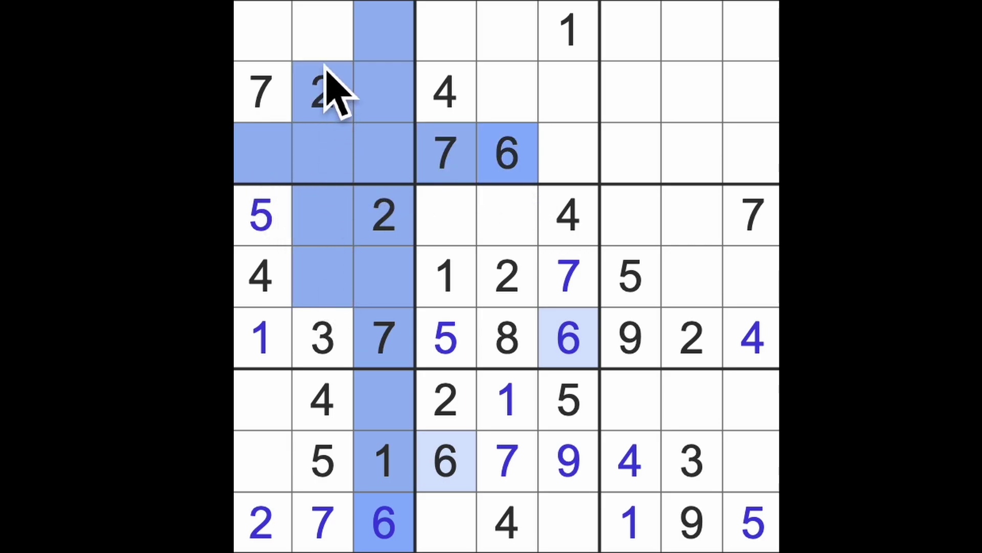
pyautogui.click(281, 38)
pyautogui.write('6')
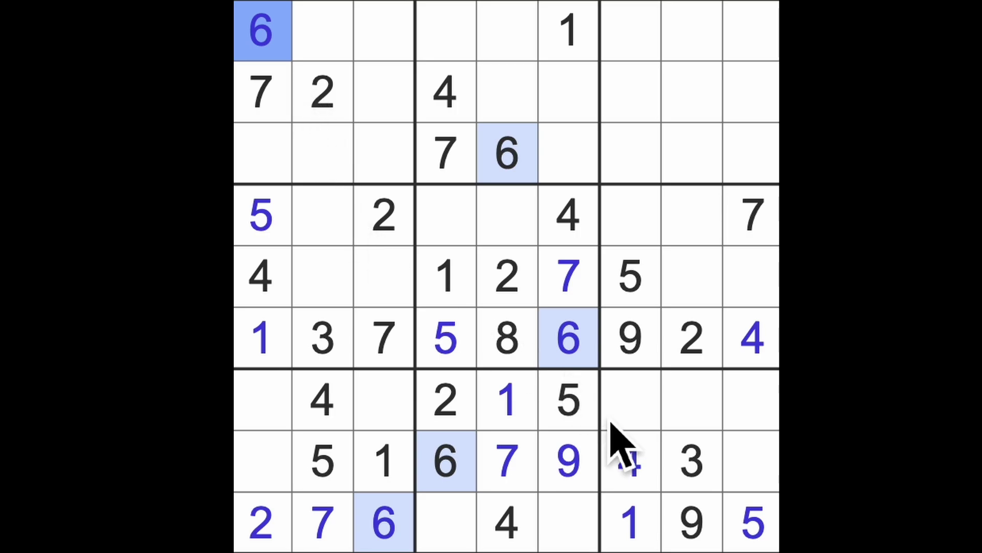
# - Mark row 8 and the empty row 7 cells in columns 1 and 3
pyautogui.moveTo(695, 470); pyautogui.dragTo(276, 478)
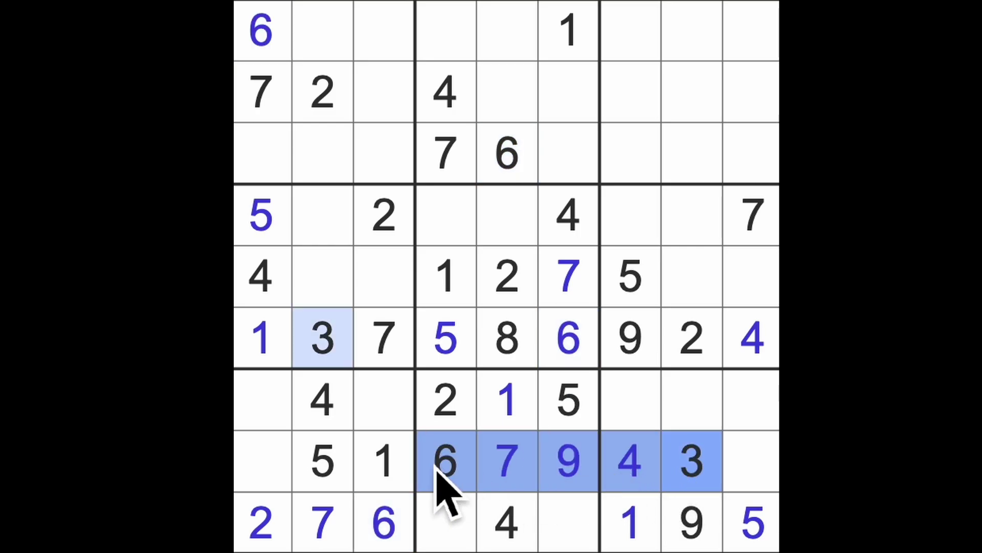
pyautogui.click(280, 418)
pyautogui.keyDown('ctrl'); pyautogui.click(392, 426); pyautogui.keyUp('ctrl')
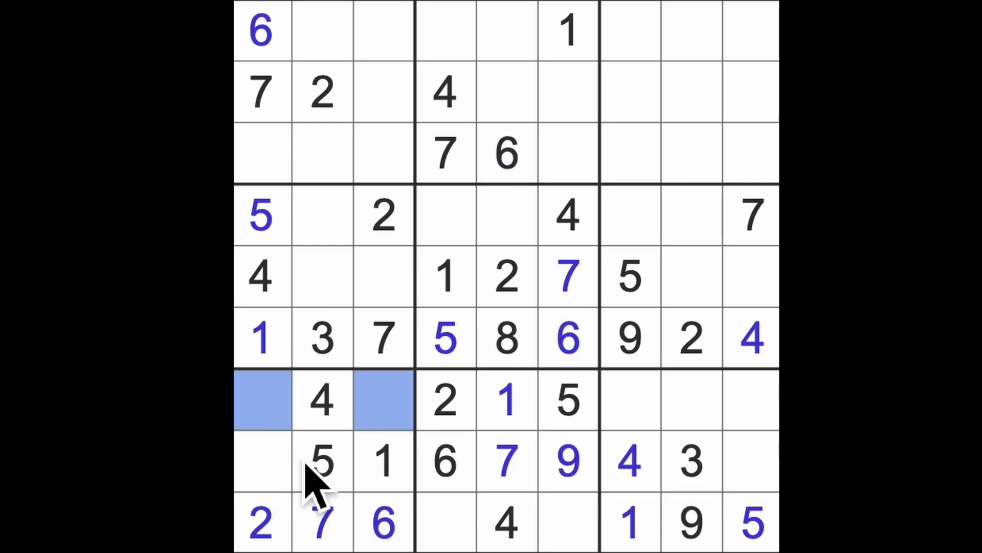
# - Enter 8 at row 8 column 1 and 2 at row 8 column 9
pyautogui.click(276, 474)
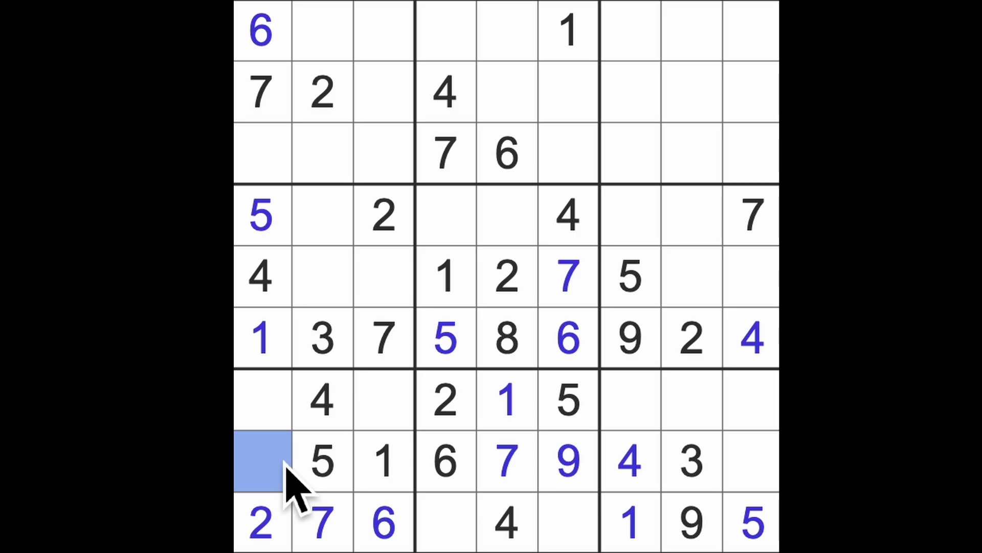
pyautogui.write('8')
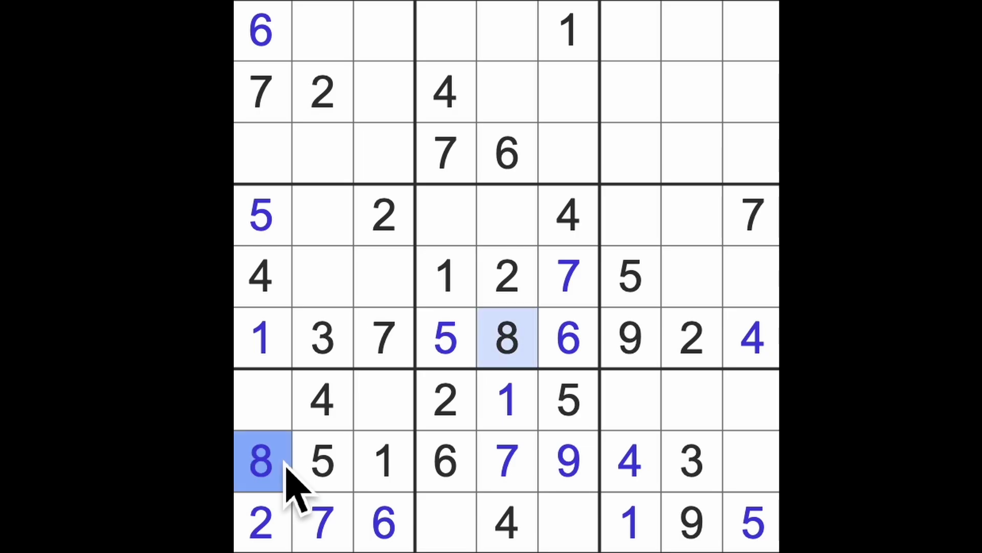
pyautogui.click(748, 469)
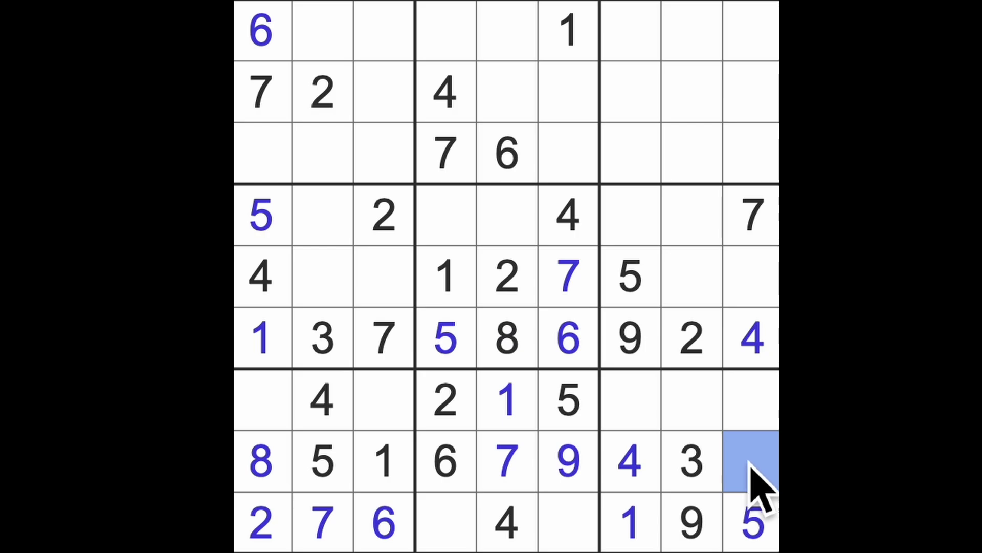
pyautogui.write('2')
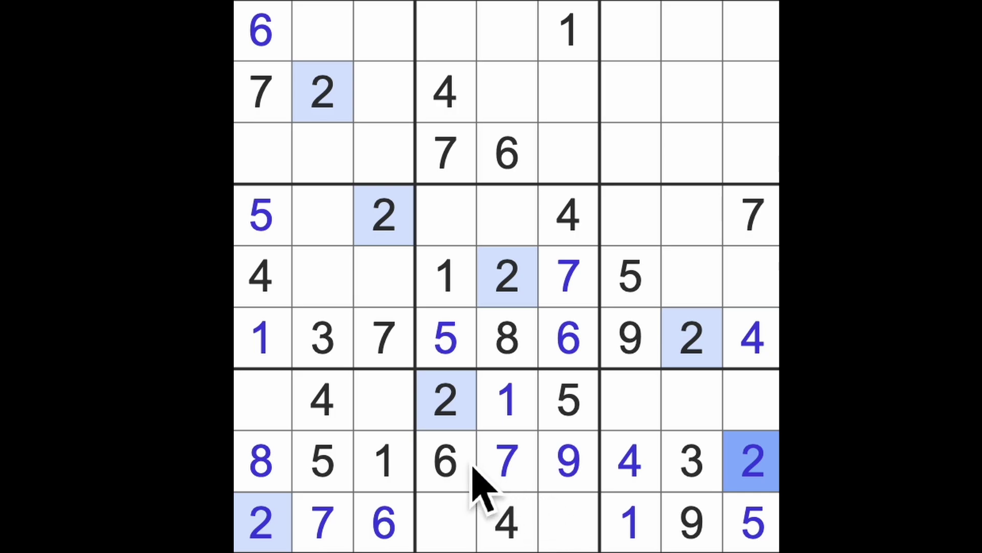
# - Check rows 2–3 and column 8, then enter 2s at row 3 column 6 and row 1 column 7
pyautogui.moveTo(281, 533); pyautogui.dragTo(566, 538)
pyautogui.moveTo(345, 115); pyautogui.dragTo(543, 115)
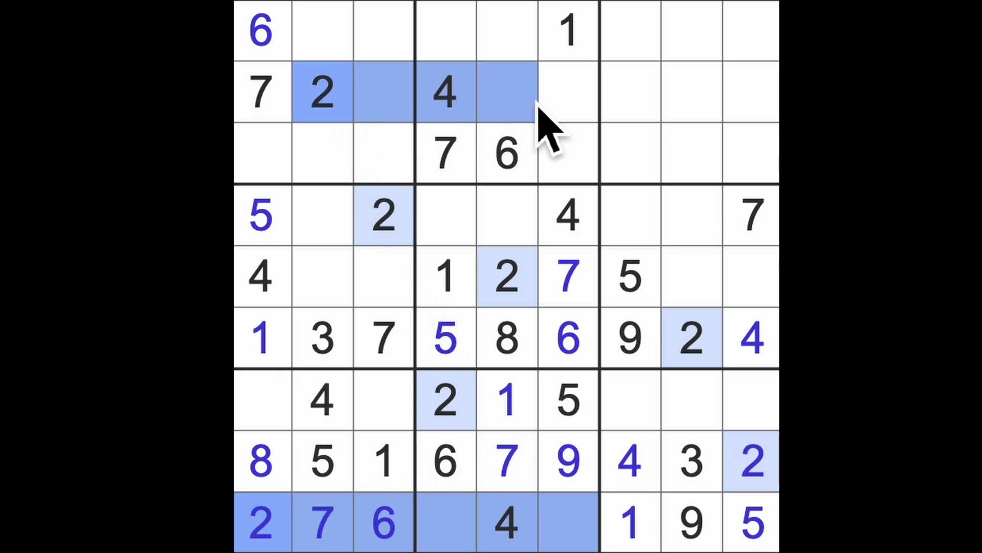
pyautogui.click(579, 163)
pyautogui.write('2')
pyautogui.moveTo(580, 159); pyautogui.dragTo(757, 186)
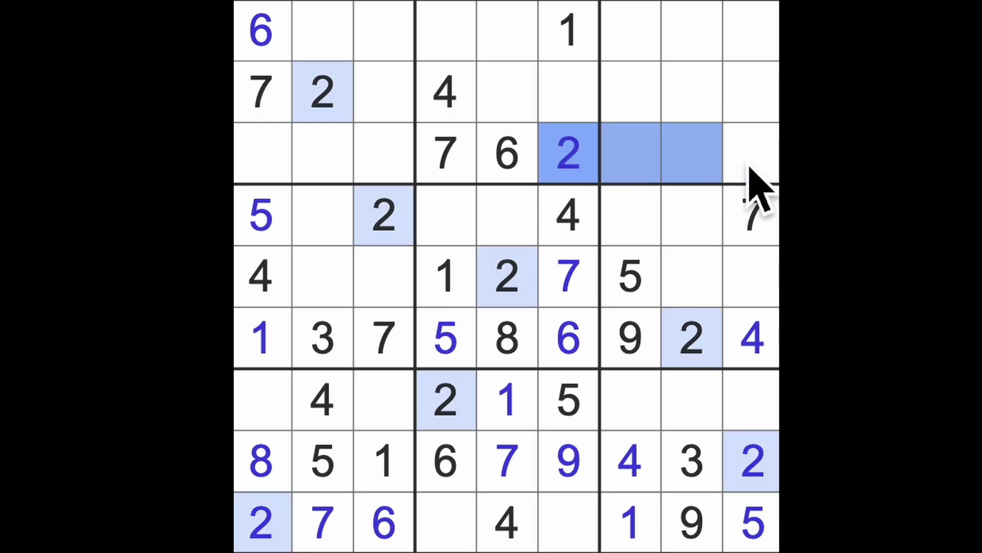
pyautogui.moveTo(384, 114); pyautogui.dragTo(752, 92)
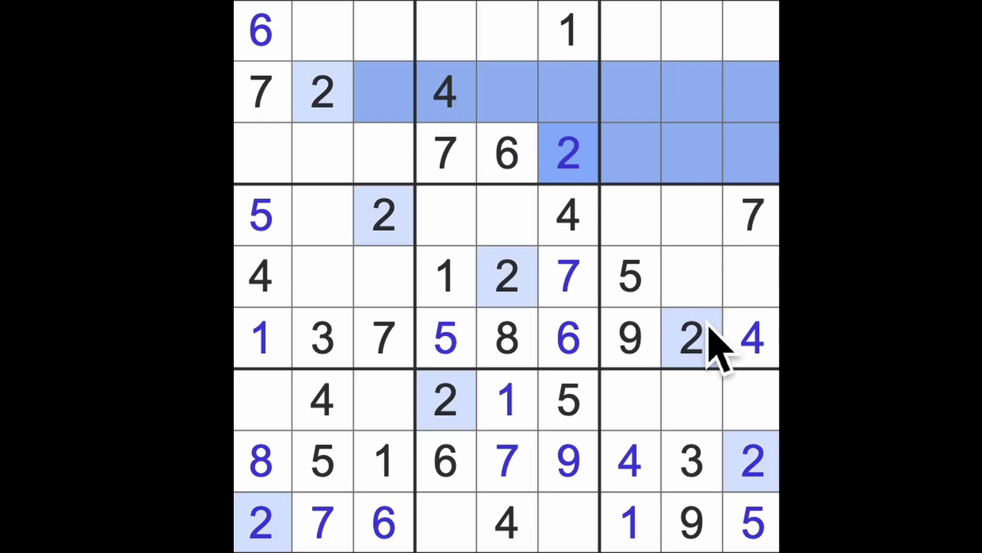
pyautogui.moveTo(706, 340); pyautogui.dragTo(718, 54)
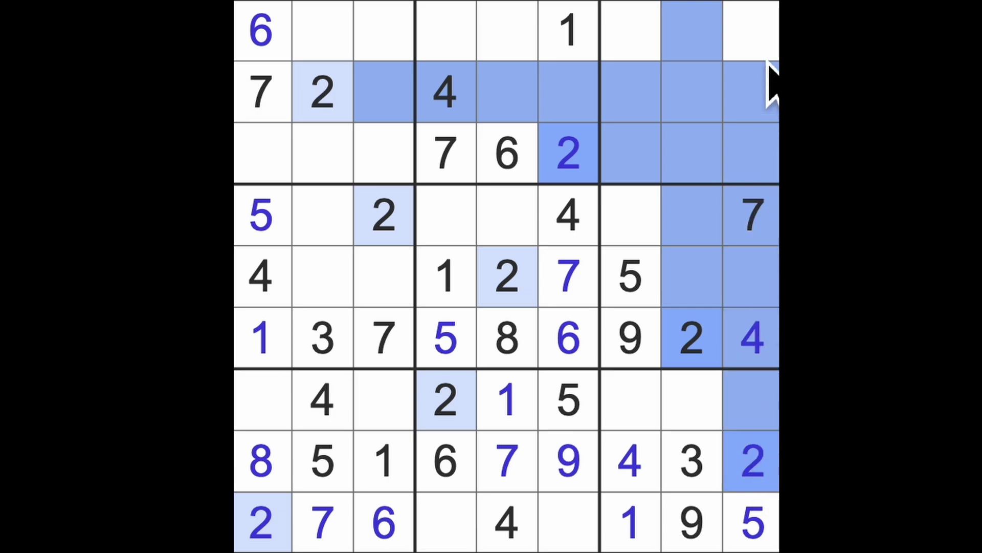
pyautogui.click(657, 50)
pyautogui.write('2')
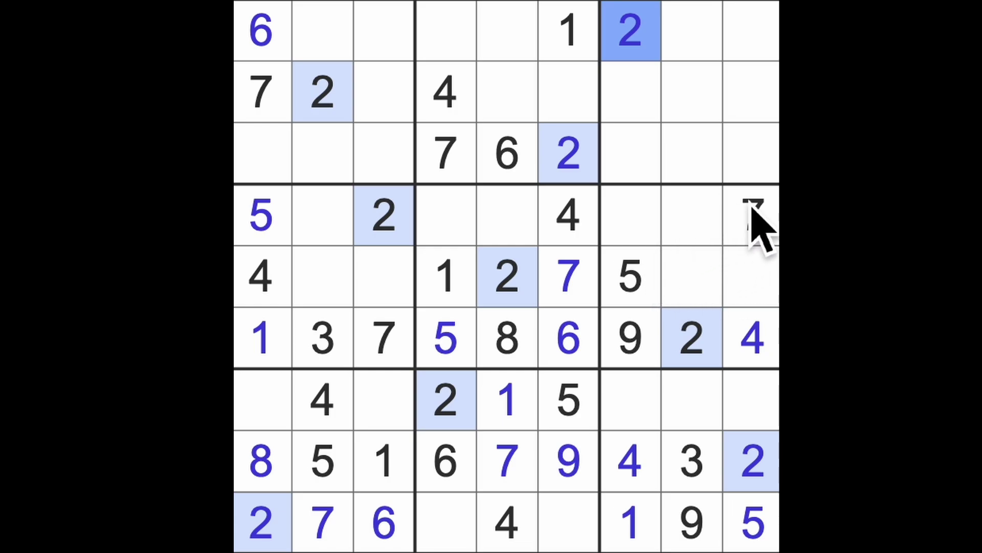
# - Check row 5 and column 7, then enter 1 at row 4 column 8
pyautogui.moveTo(446, 296)
pyautogui.mouseDown()
pyautogui.moveTo(537, 307)
pyautogui.moveTo(756, 280)
pyautogui.mouseUp()
pyautogui.moveTo(632, 519)
pyautogui.mouseDown()
pyautogui.moveTo(691, 218)
pyautogui.moveTo(640, 369)
pyautogui.mouseUp()
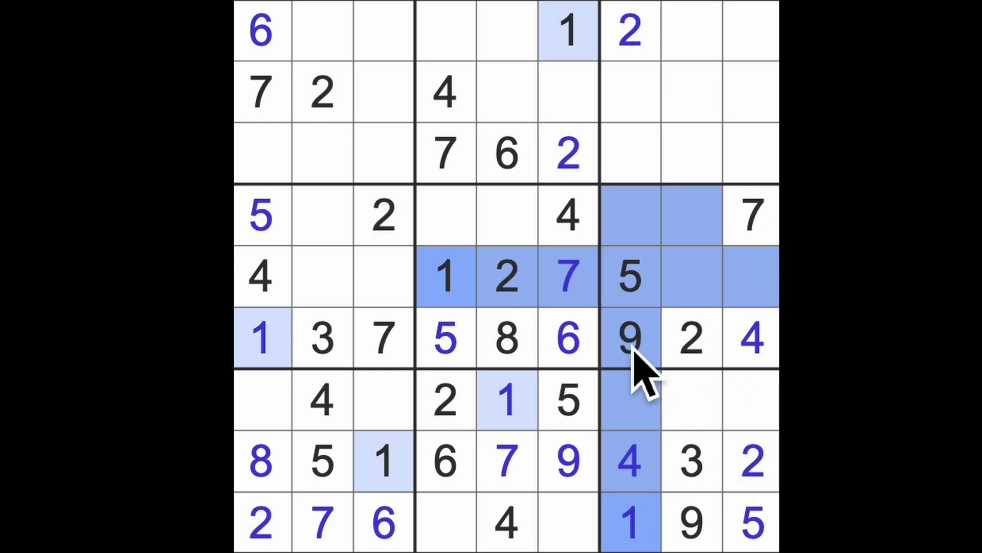
pyautogui.keyDown('ctrl'); pyautogui.click(686, 242); pyautogui.keyUp('ctrl')
pyautogui.click(699, 239)
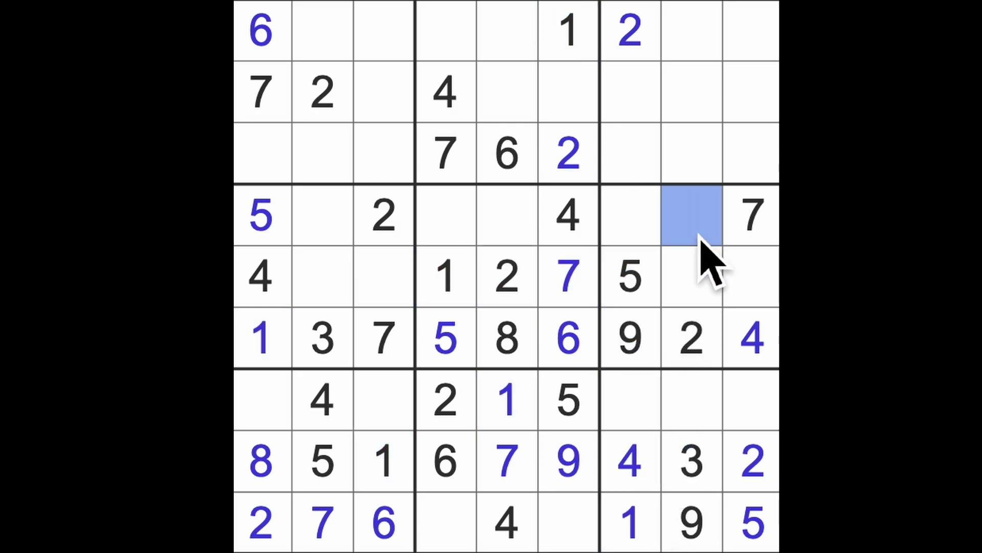
pyautogui.write('1')
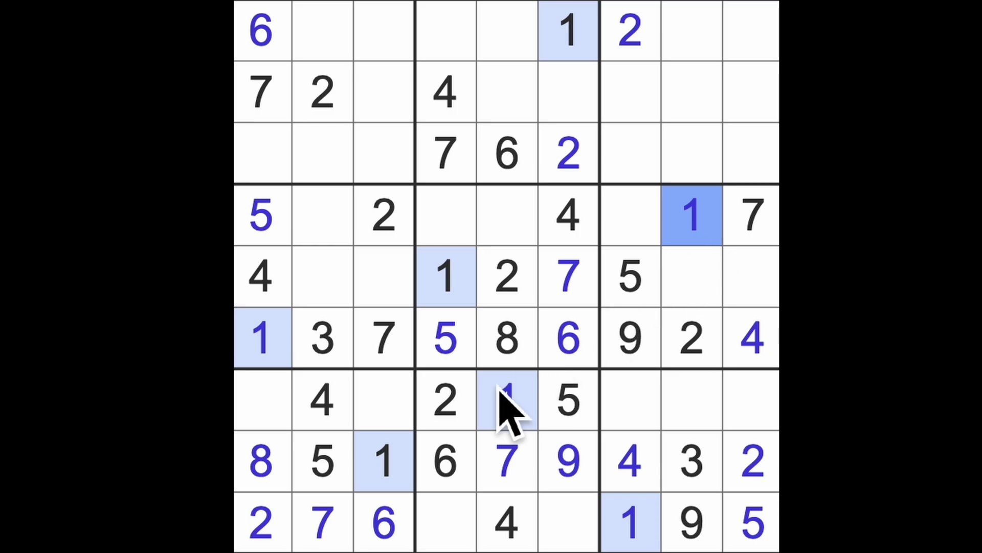
# - Check columns 1 and 3 and the top row, then enter 1 at row 3 column 2
pyautogui.moveTo(412, 472); pyautogui.dragTo(407, 65)
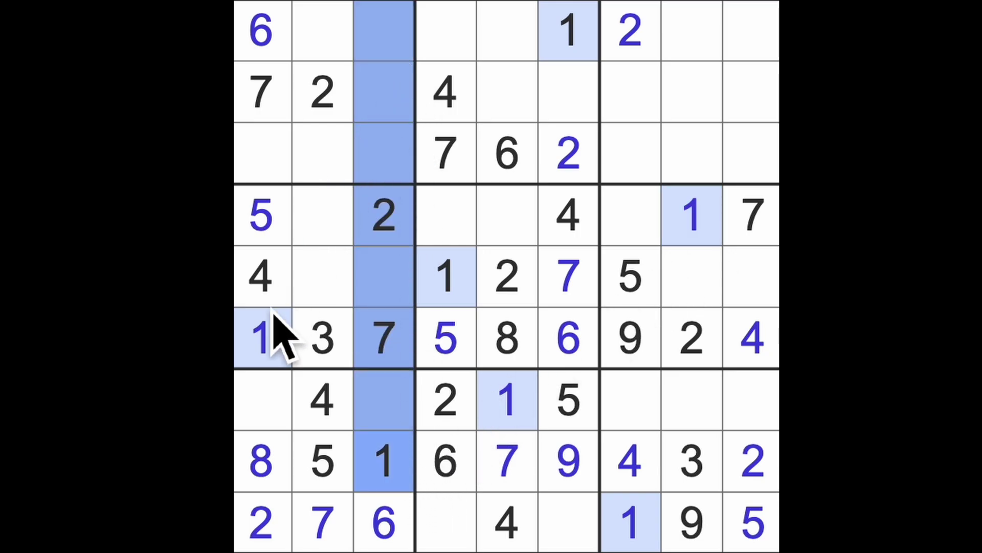
pyautogui.moveTo(278, 342); pyautogui.dragTo(291, 168)
pyautogui.moveTo(535, 58); pyautogui.dragTo(323, 35)
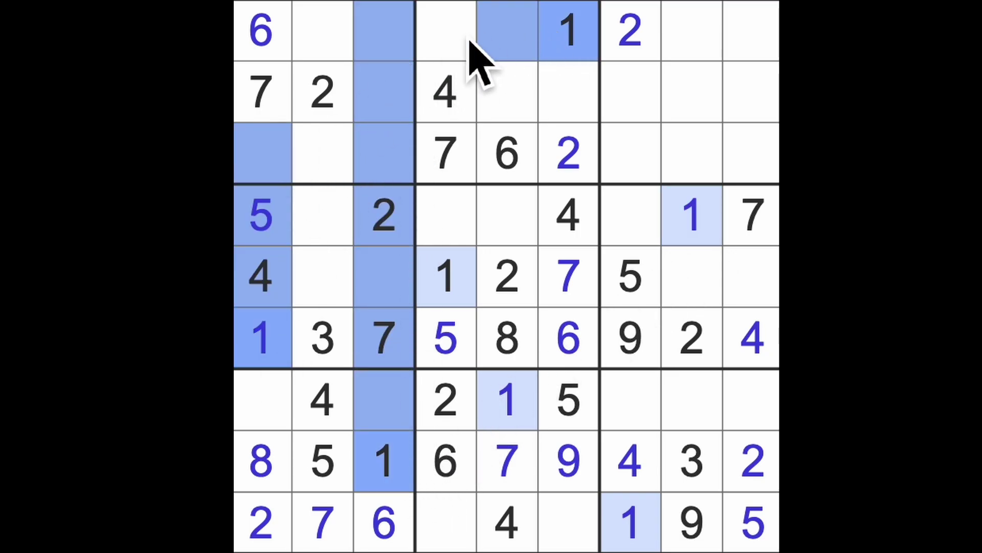
pyautogui.click(324, 158)
pyautogui.write('1')
# - Check row 3, the top-right cells and column 7, then enter 1 at row 2 column 9
pyautogui.moveTo(324, 157); pyautogui.dragTo(749, 153)
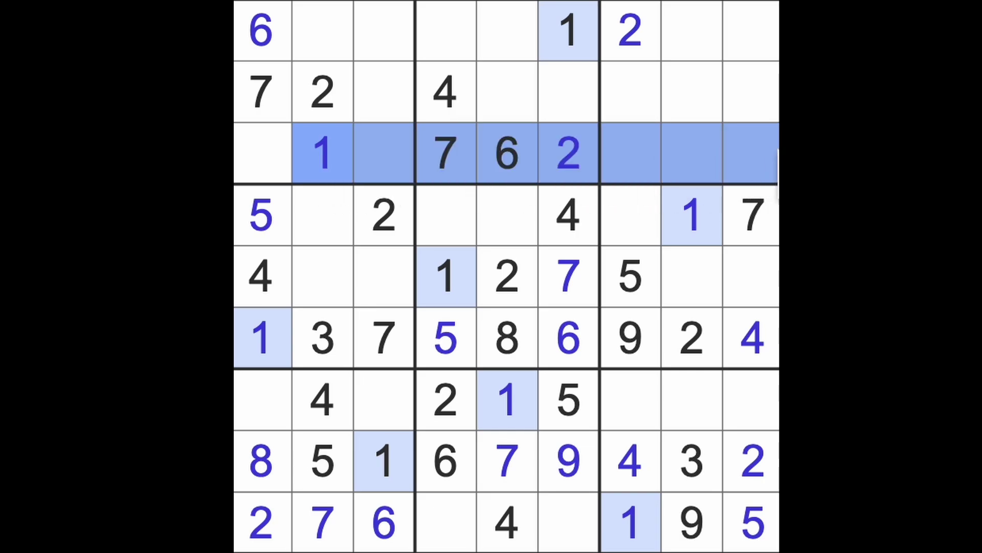
pyautogui.moveTo(571, 34); pyautogui.dragTo(749, 31)
pyautogui.keyDown('ctrl'); pyautogui.click(694, 217); pyautogui.keyUp('ctrl')
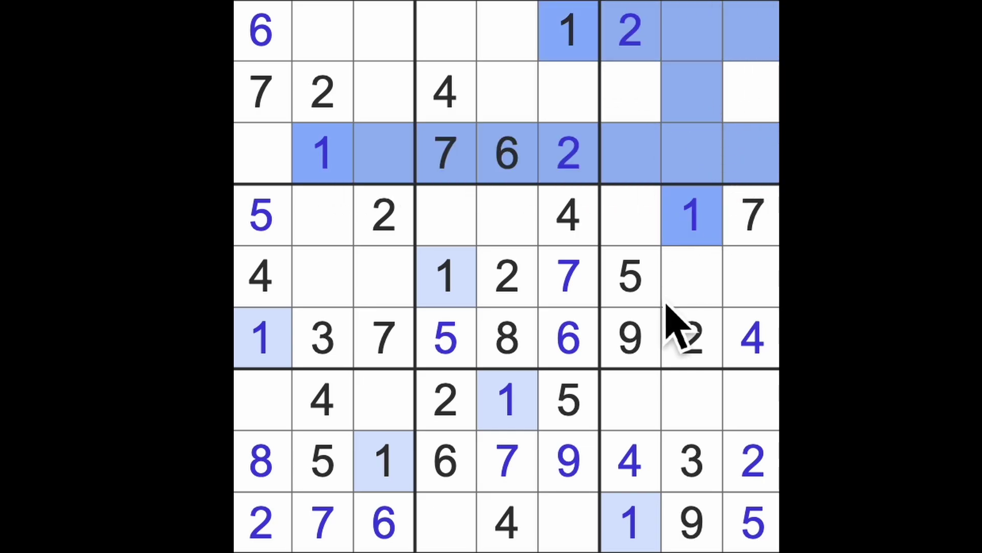
pyautogui.moveTo(647, 511); pyautogui.dragTo(653, 100)
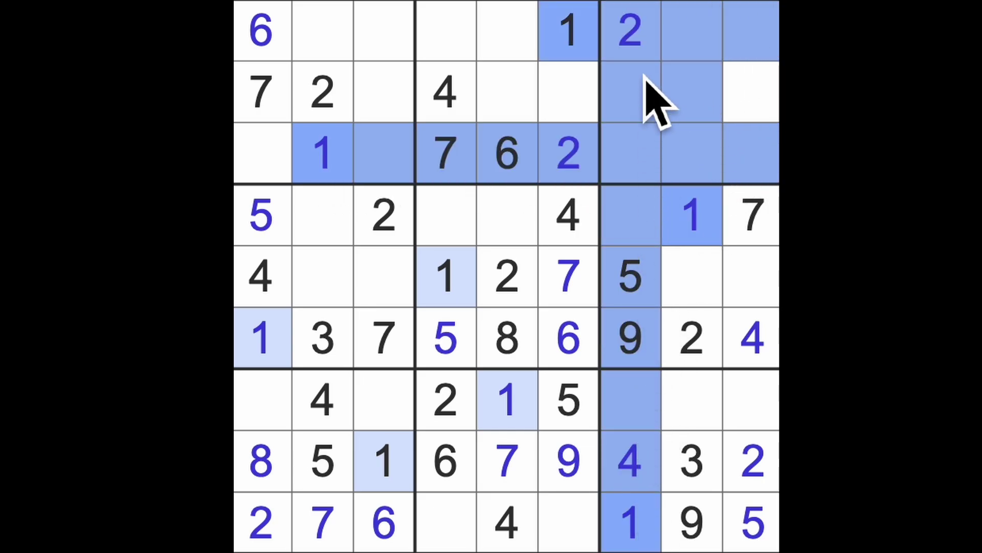
pyautogui.click(754, 108)
pyautogui.write('1')
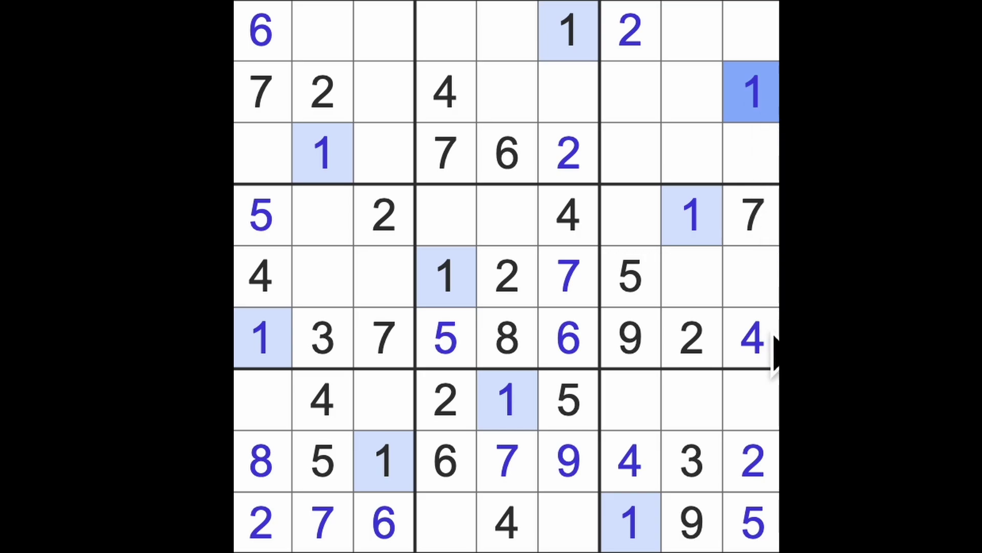
# - Check row 4 and column 8, then enter 3 at row 5 column 9
pyautogui.click(712, 457)
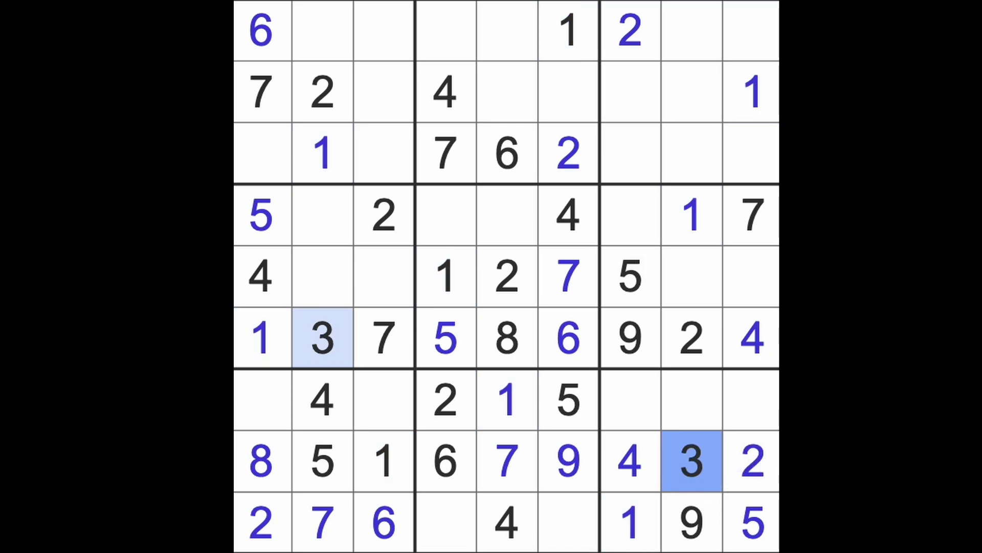
pyautogui.moveTo(472, 230); pyautogui.dragTo(636, 252)
pyautogui.moveTo(698, 471); pyautogui.dragTo(702, 296)
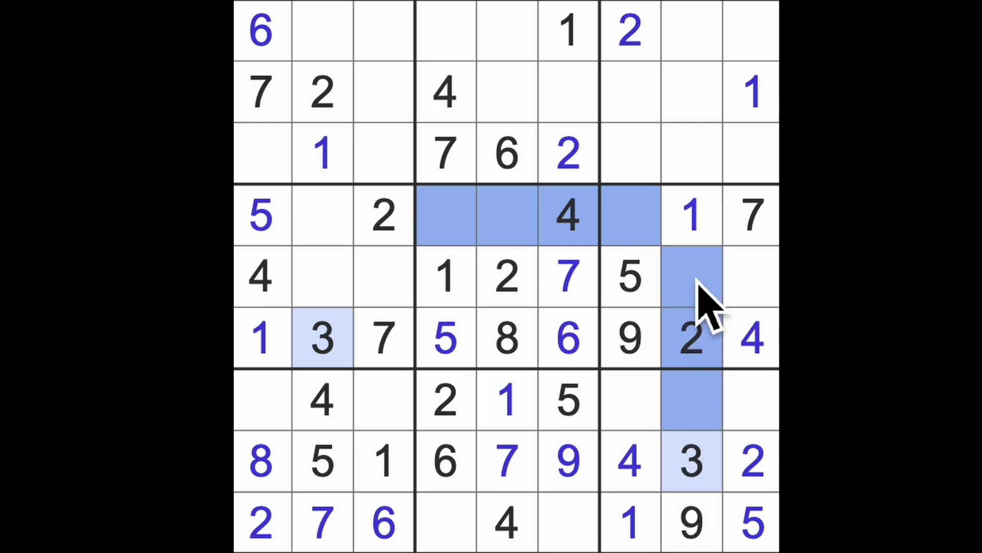
pyautogui.click(757, 295)
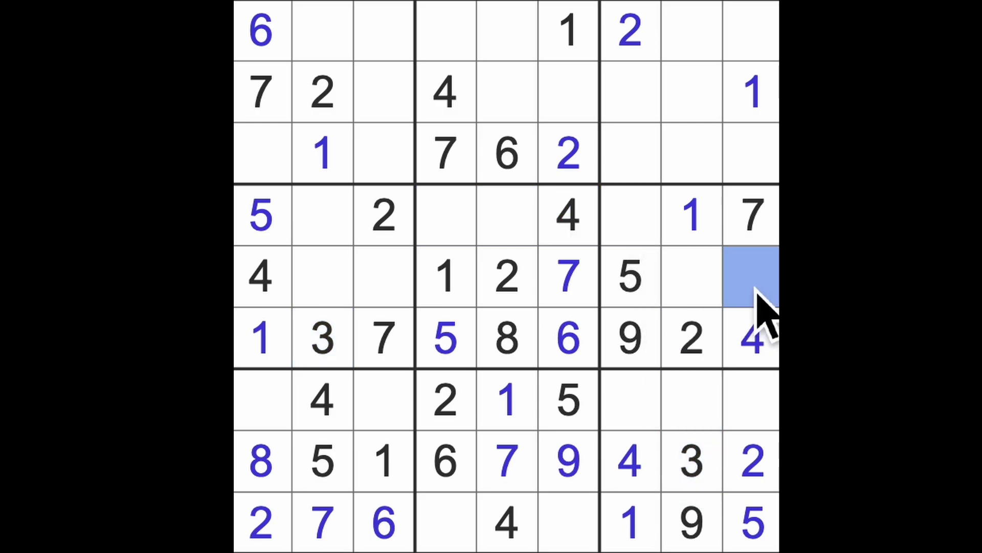
pyautogui.write('3')
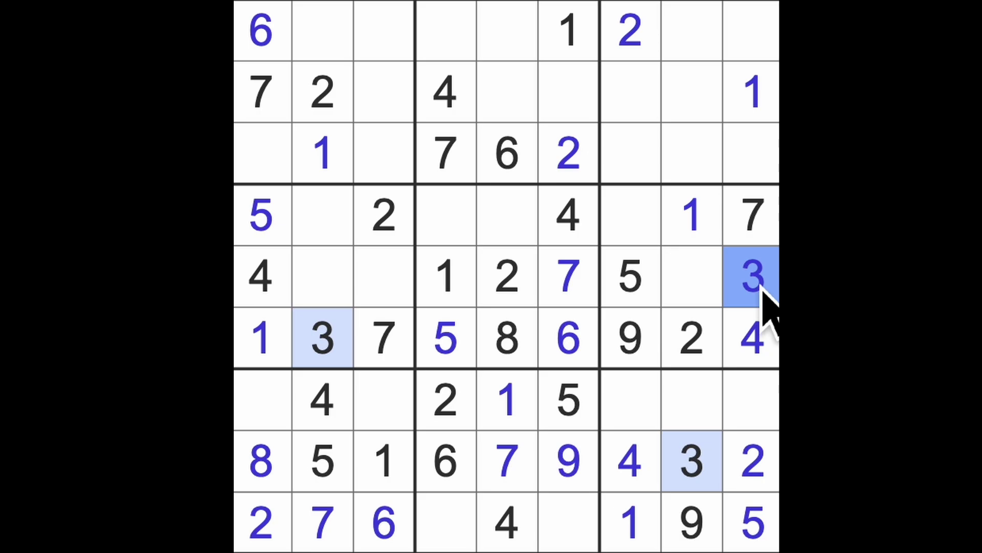
# - Highlight every 4, 5 and 6 in the grid
pyautogui.click(581, 225)
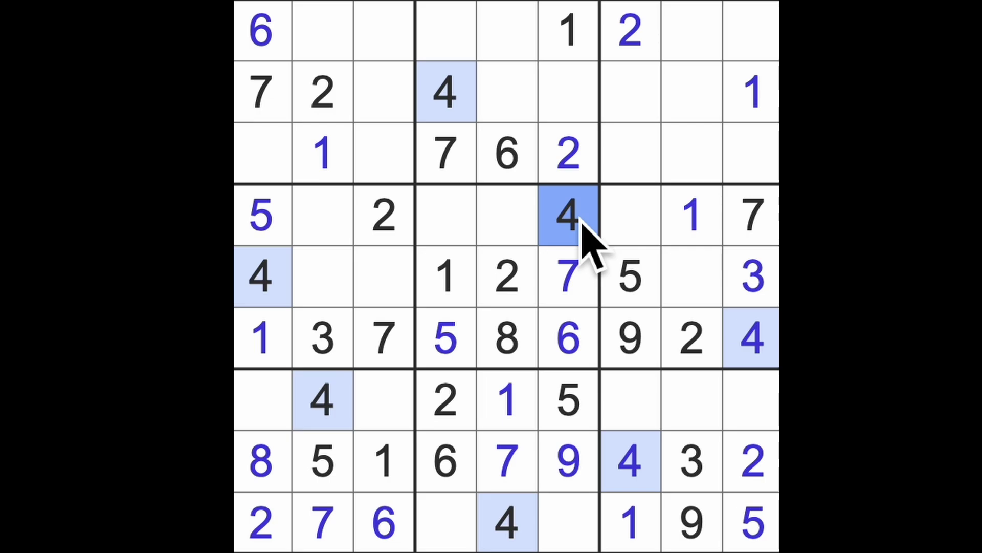
pyautogui.click(633, 289)
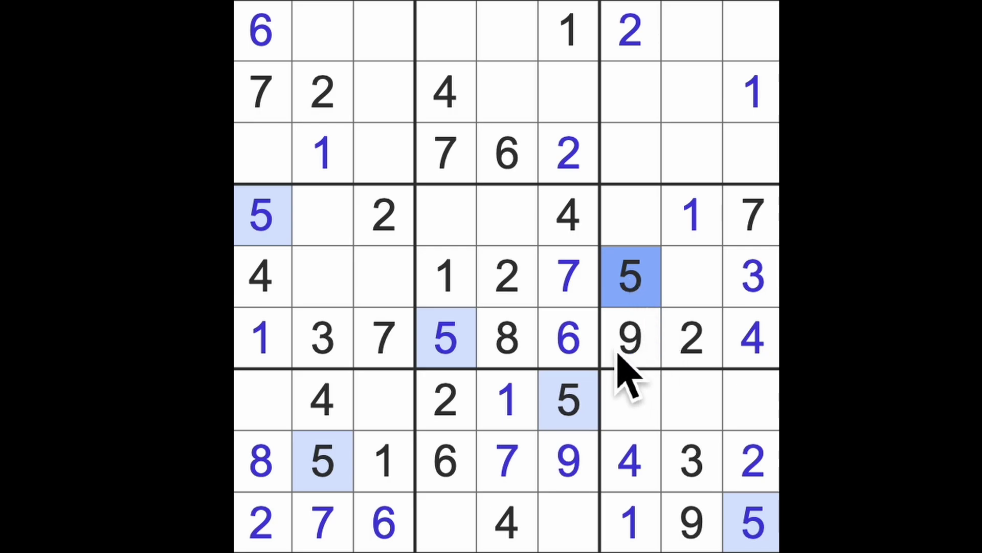
pyautogui.click(584, 350)
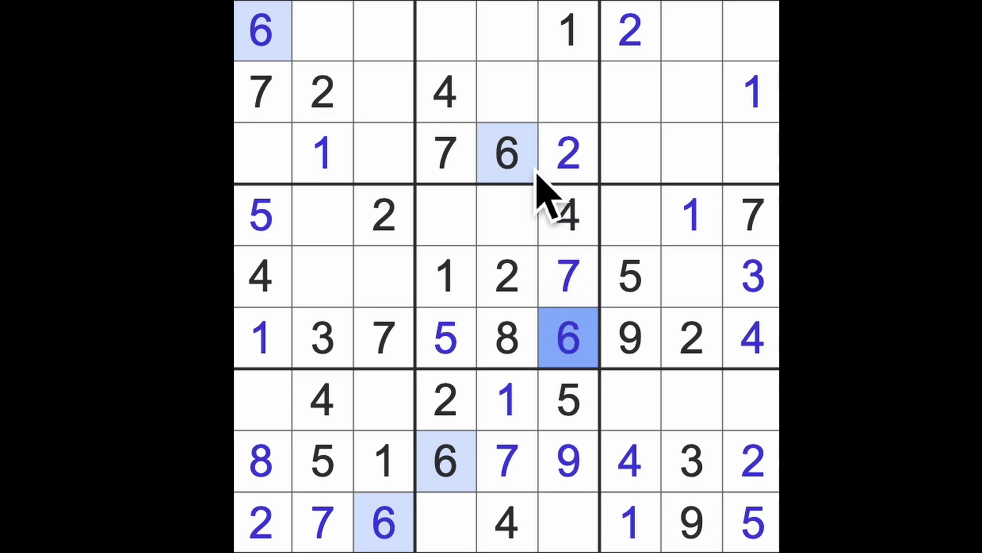
# - Enter 6 at row 7 column 9, then mark the empty column 9 cells in rows 1 and 3
pyautogui.moveTo(533, 175); pyautogui.dragTo(772, 158)
pyautogui.moveTo(279, 46); pyautogui.dragTo(776, 31)
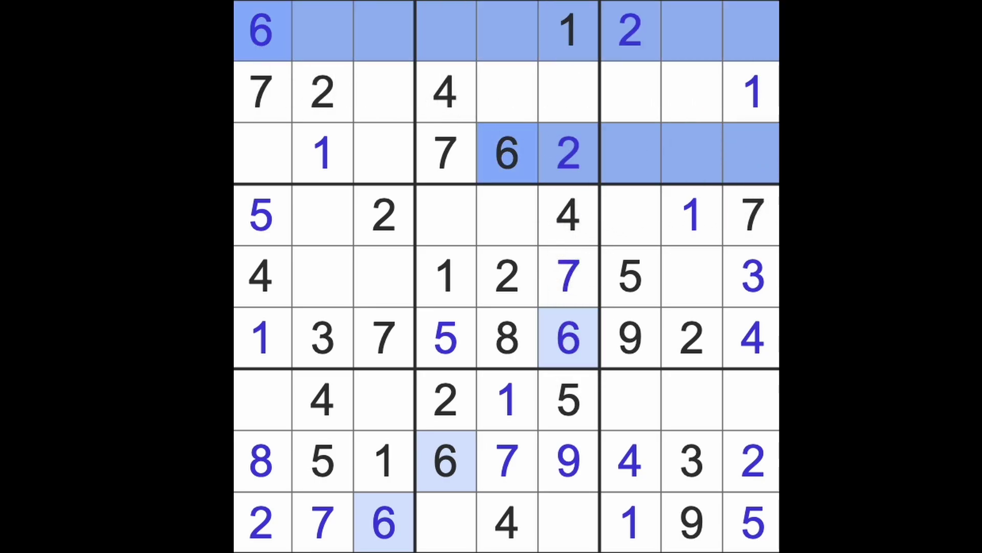
pyautogui.click(755, 412)
pyautogui.write('6')
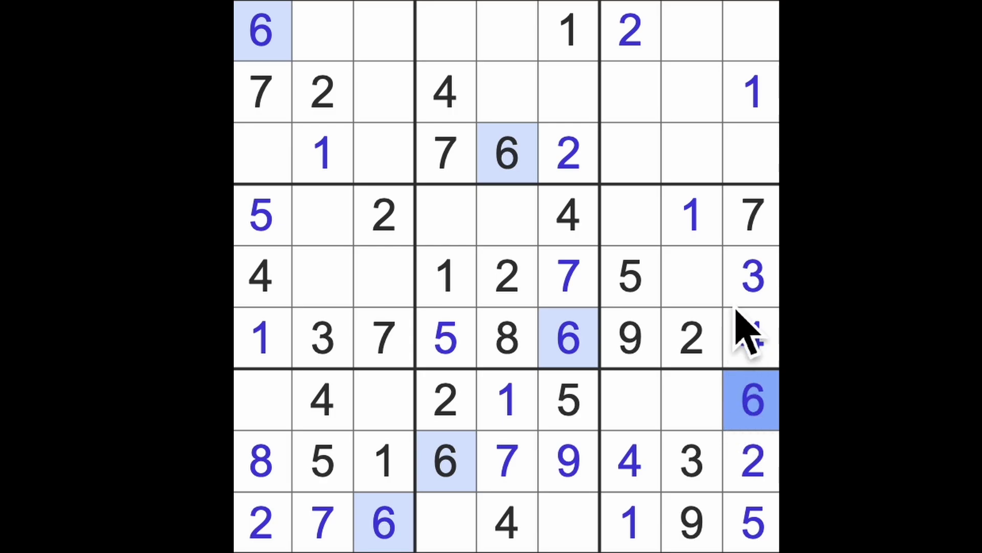
pyautogui.click(749, 165)
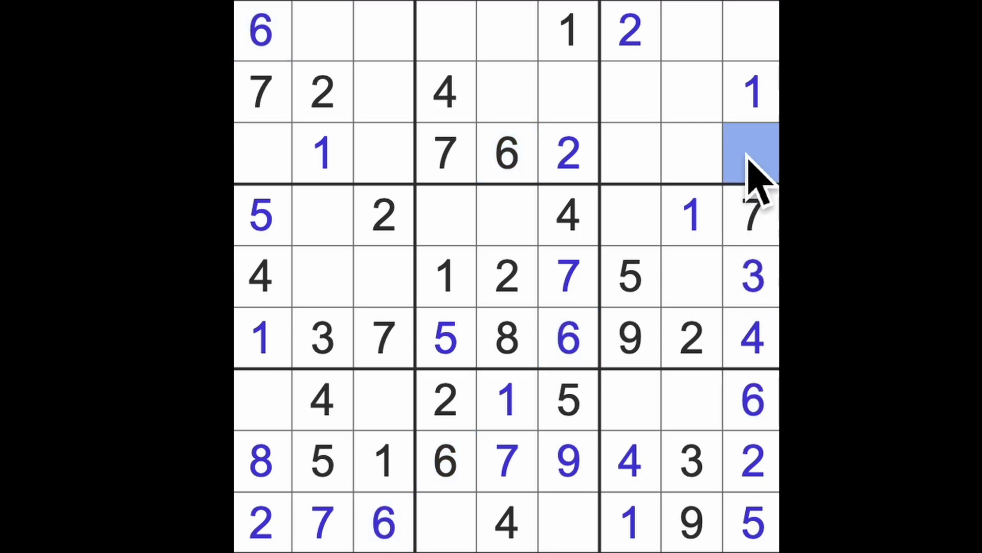
pyautogui.keyDown('ctrl'); pyautogui.click(767, 39); pyautogui.keyUp('ctrl')
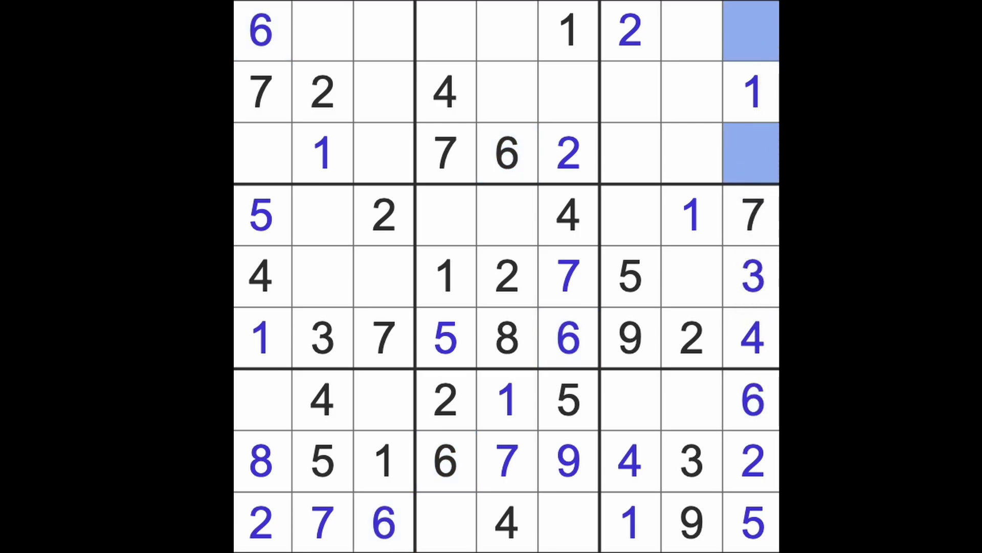
# - Place 7s at r1c8 and r7c7
pyautogui.click(759, 225)
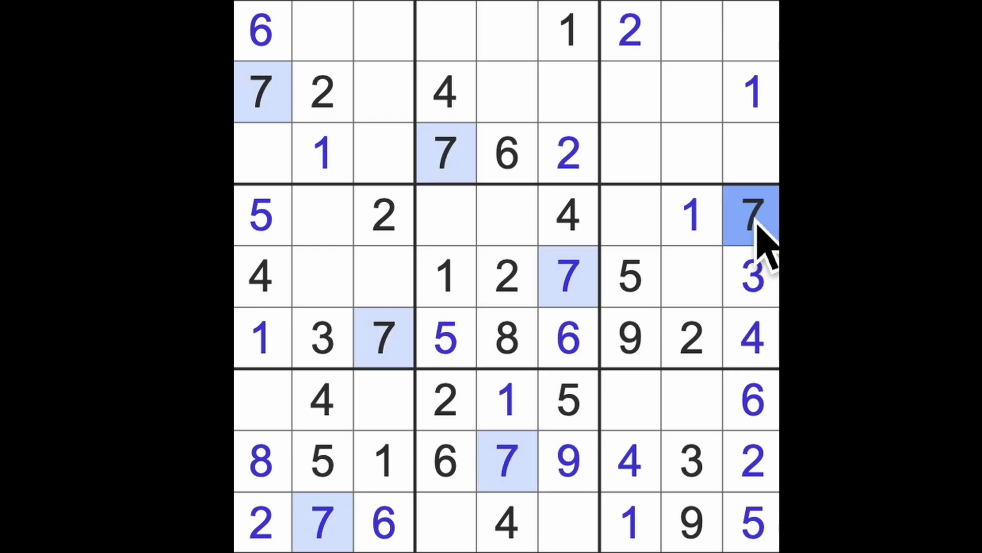
pyautogui.moveTo(765, 223); pyautogui.dragTo(450, 173)
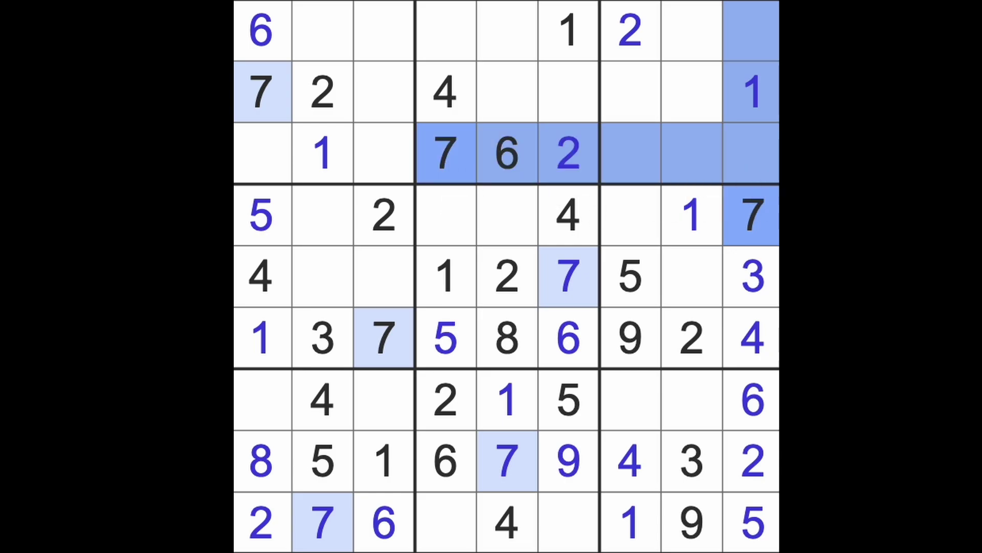
pyautogui.moveTo(373, 110); pyautogui.dragTo(702, 93)
pyautogui.click(694, 52)
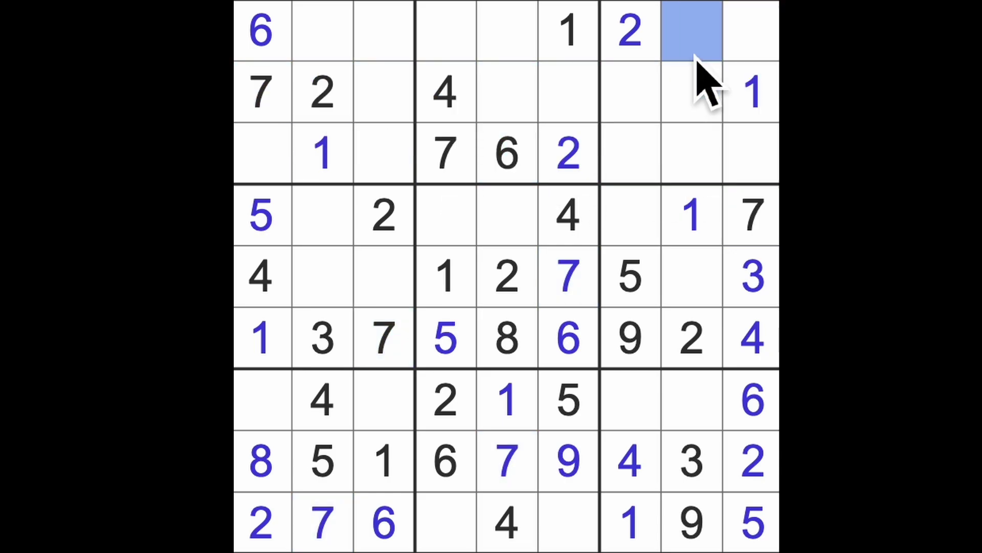
pyautogui.write('7')
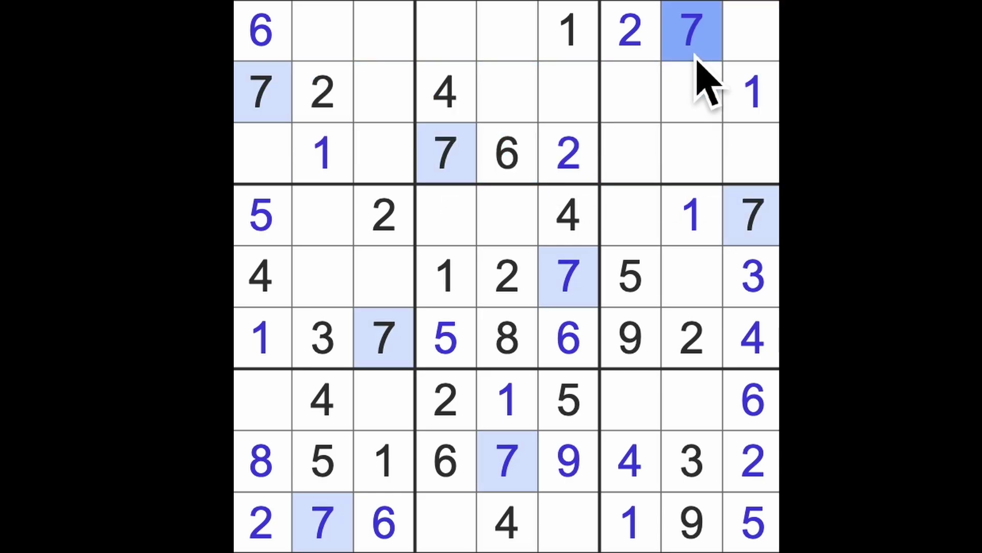
pyautogui.moveTo(696, 56); pyautogui.dragTo(695, 403)
pyautogui.click(645, 414)
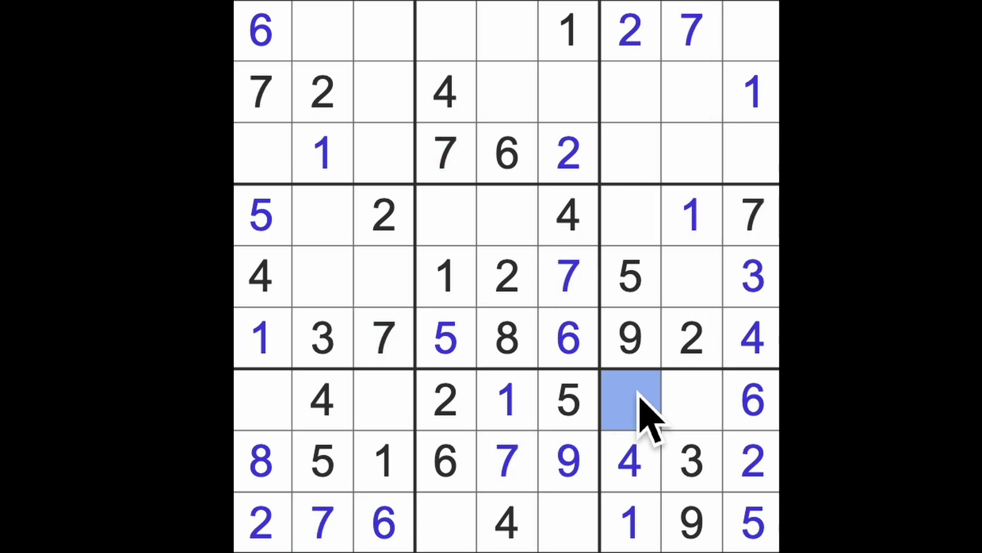
pyautogui.write('7')
# - Place 8s at r7c8 and r4c7 and 6s at r5c8 and r4c2
pyautogui.click(687, 426)
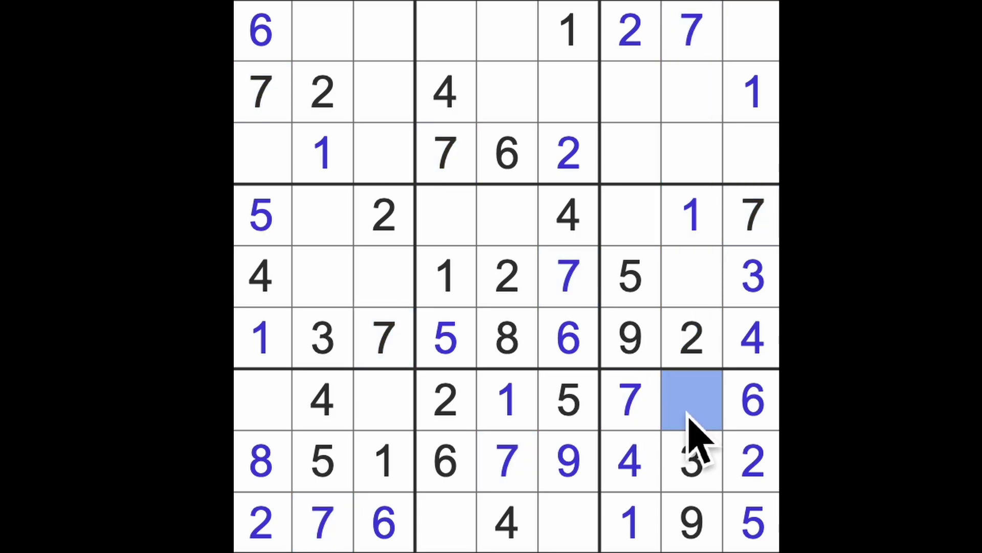
pyautogui.write('8')
pyautogui.moveTo(690, 426); pyautogui.dragTo(697, 307)
pyautogui.click(658, 242)
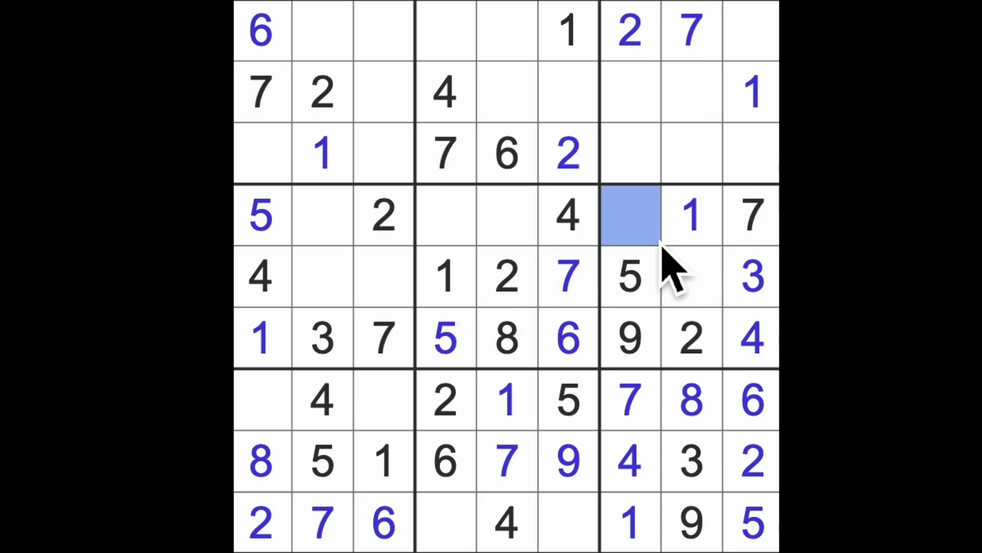
pyautogui.write('8')
pyautogui.click(695, 290)
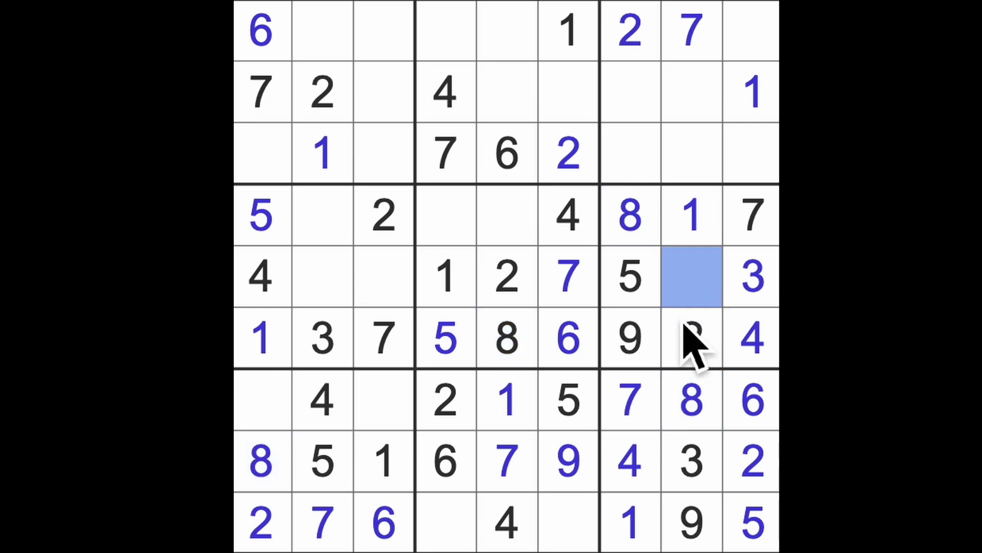
pyautogui.write('6')
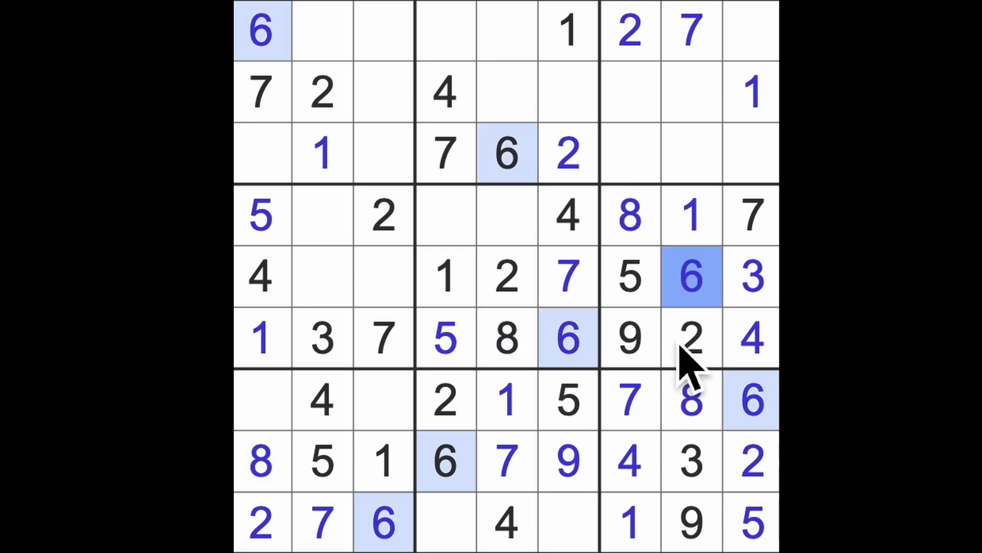
pyautogui.moveTo(698, 281); pyautogui.dragTo(333, 265)
pyautogui.click(332, 234)
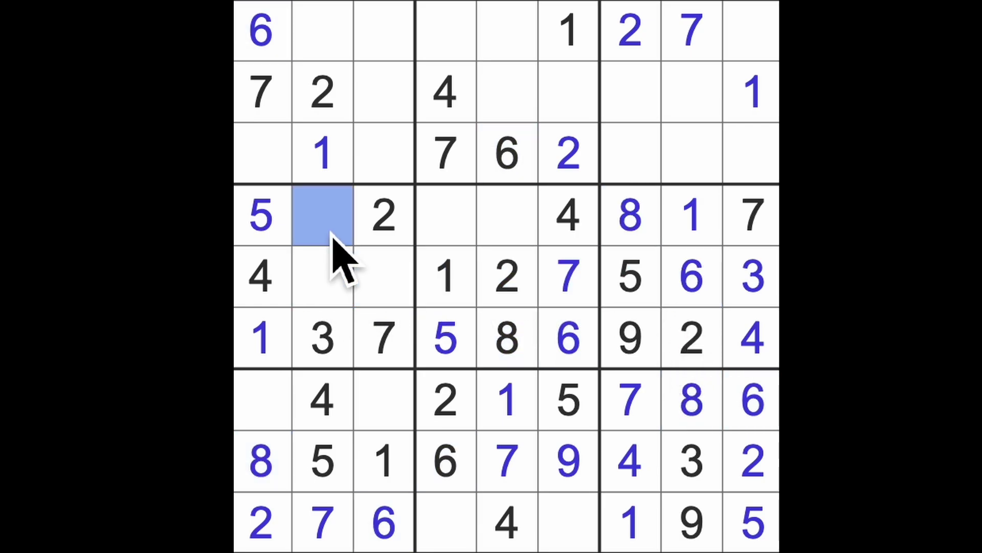
pyautogui.write('6')
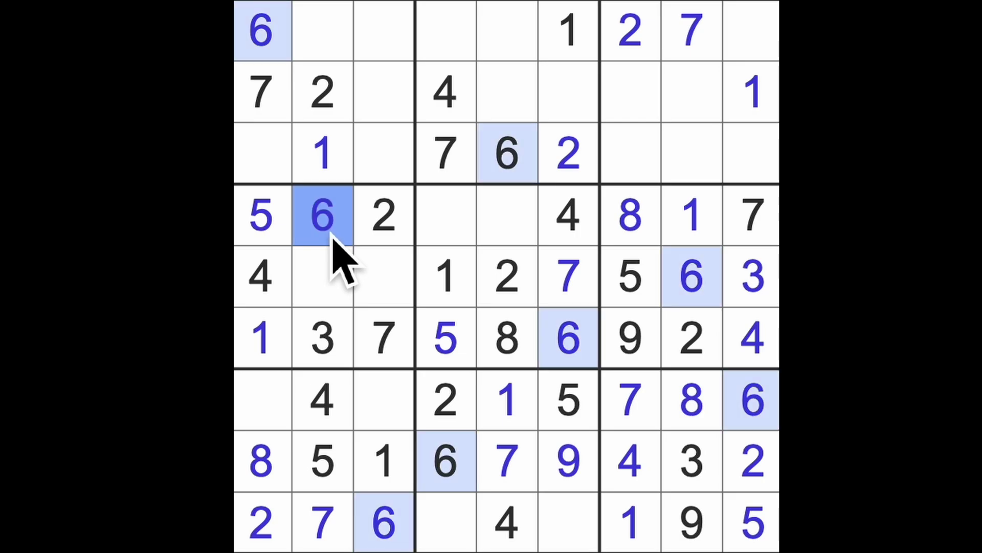
pyautogui.moveTo(368, 290); pyautogui.dragTo(334, 280)
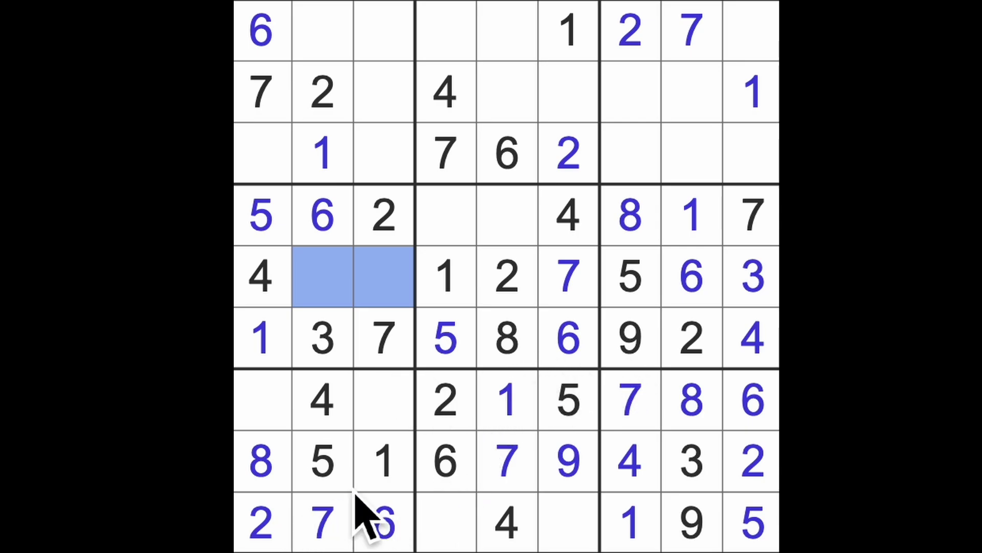
pyautogui.click(280, 472)
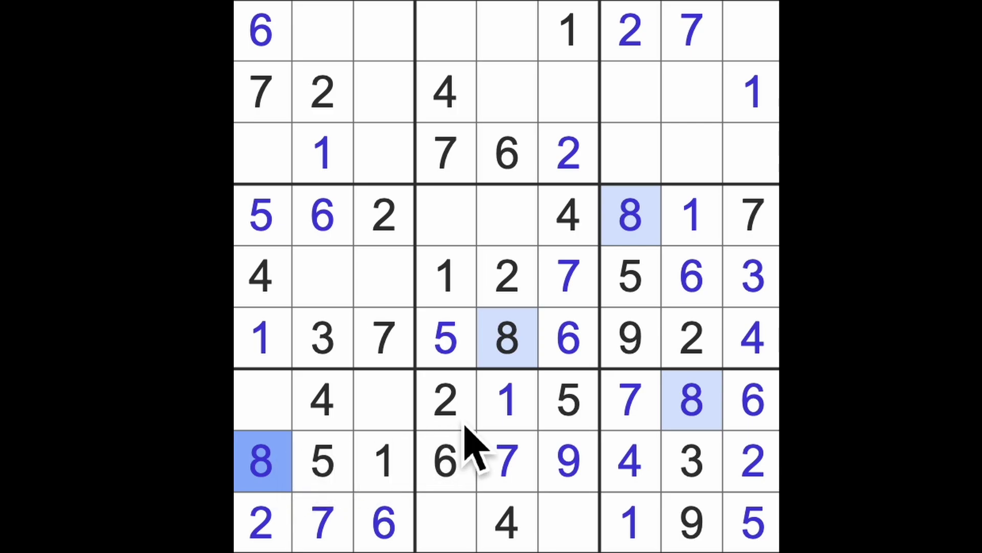
pyautogui.click(702, 508)
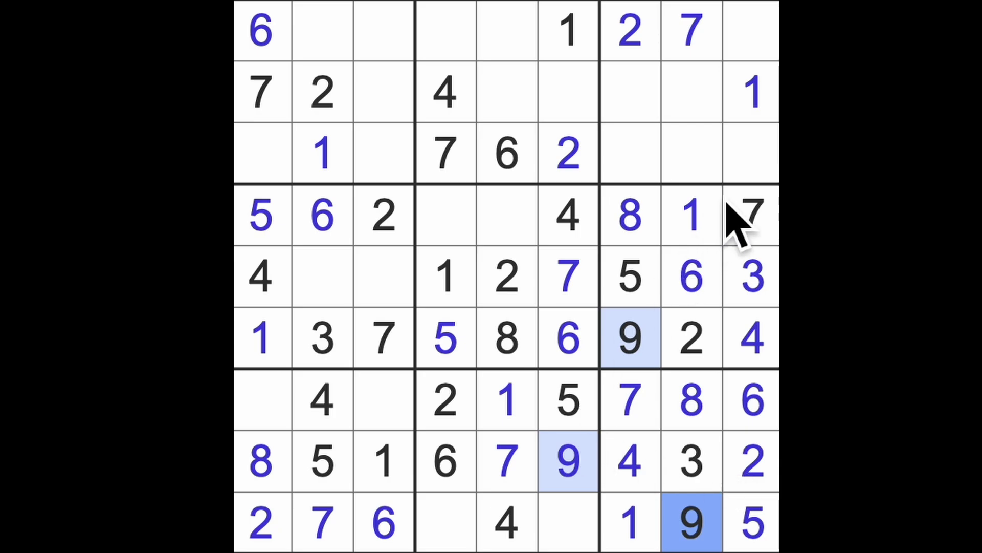
pyautogui.click(748, 165)
# - Check candidates across rows 1–3 and enter 5s at r1c5 and r3c3
pyautogui.keyDown('ctrl'); pyautogui.click(760, 35); pyautogui.keyUp('ctrl')
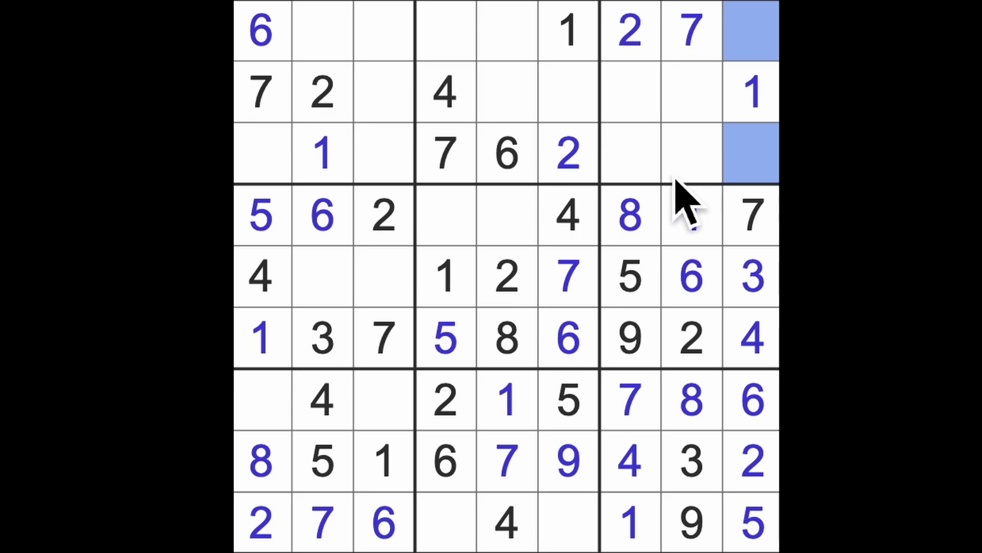
pyautogui.moveTo(696, 115); pyautogui.dragTo(700, 170)
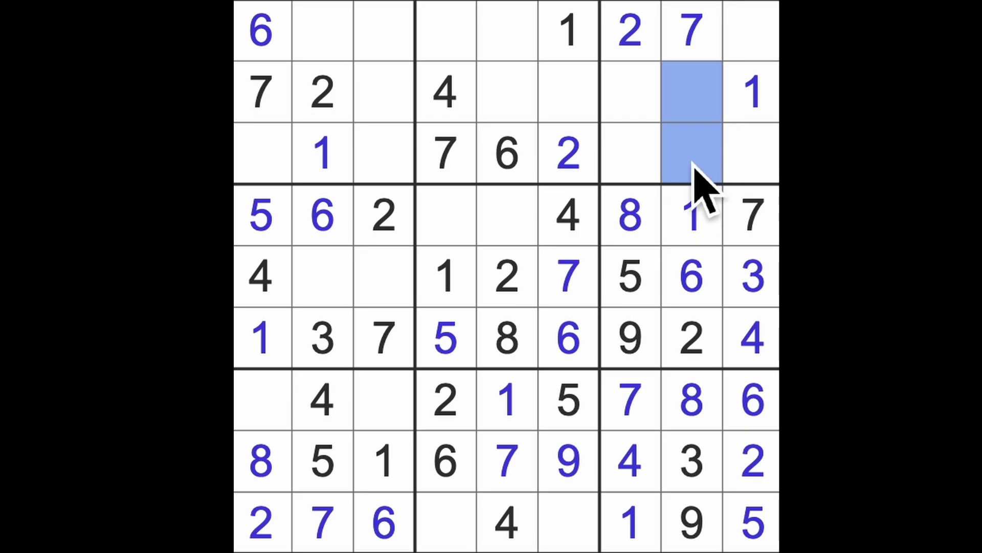
pyautogui.moveTo(461, 96)
pyautogui.mouseDown()
pyautogui.moveTo(548, 114)
pyautogui.moveTo(703, 108)
pyautogui.mouseUp()
pyautogui.click(702, 161)
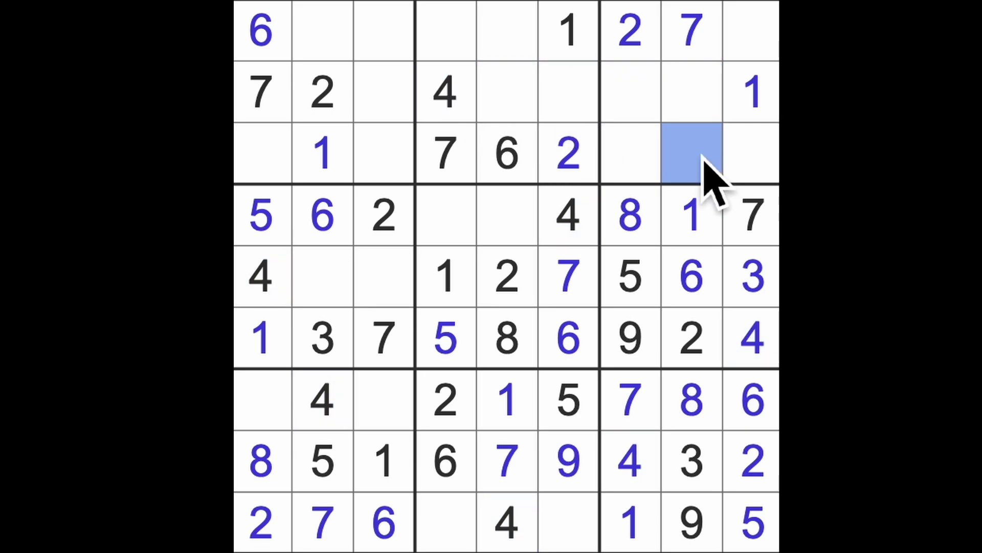
pyautogui.write('4')
pyautogui.click(706, 114)
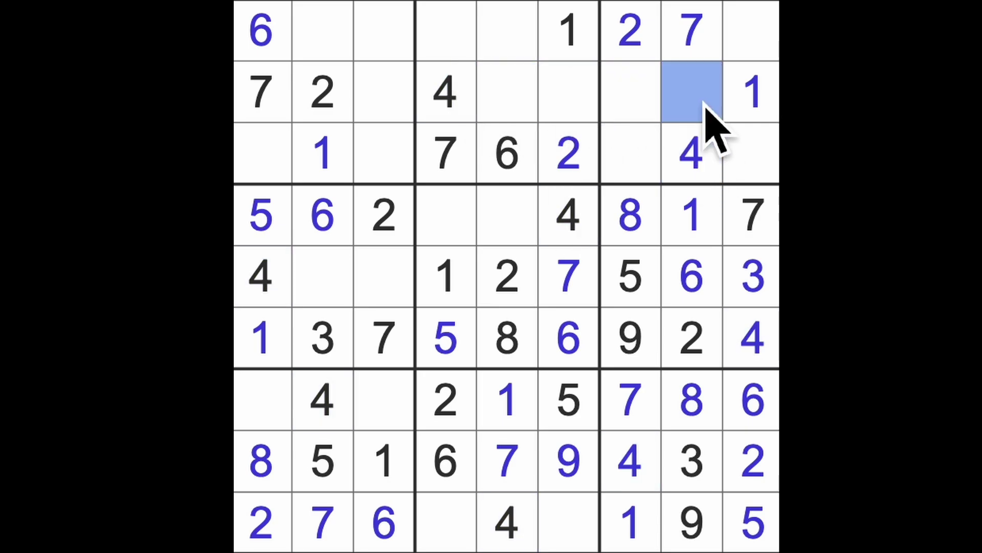
pyautogui.write('5')
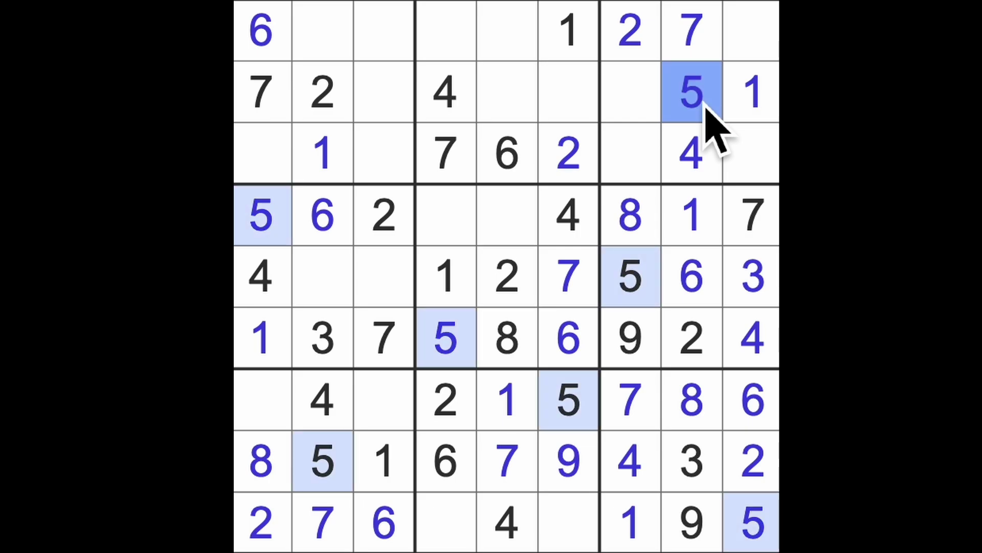
pyautogui.moveTo(705, 106); pyautogui.dragTo(511, 94)
pyautogui.moveTo(463, 325); pyautogui.dragTo(460, 54)
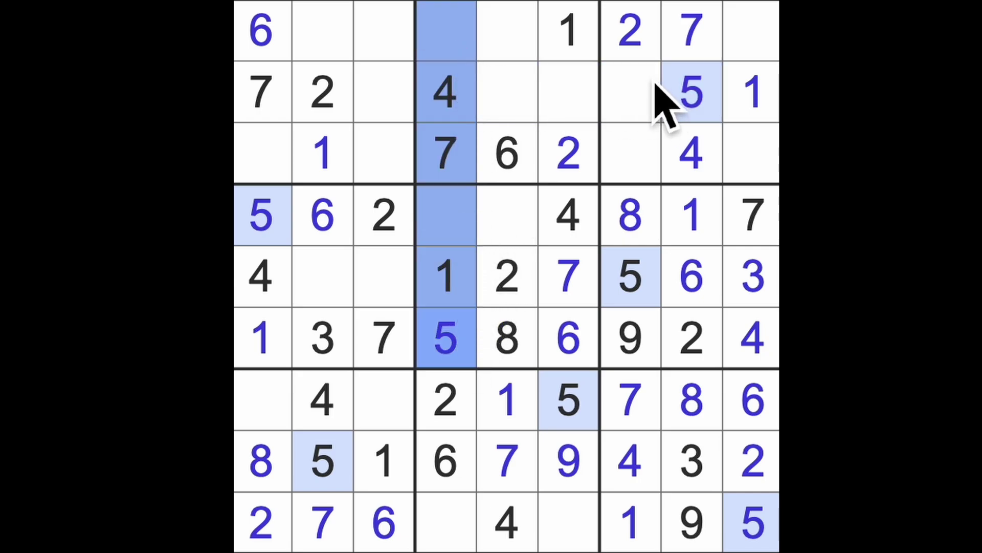
pyautogui.click(522, 44)
pyautogui.write('5')
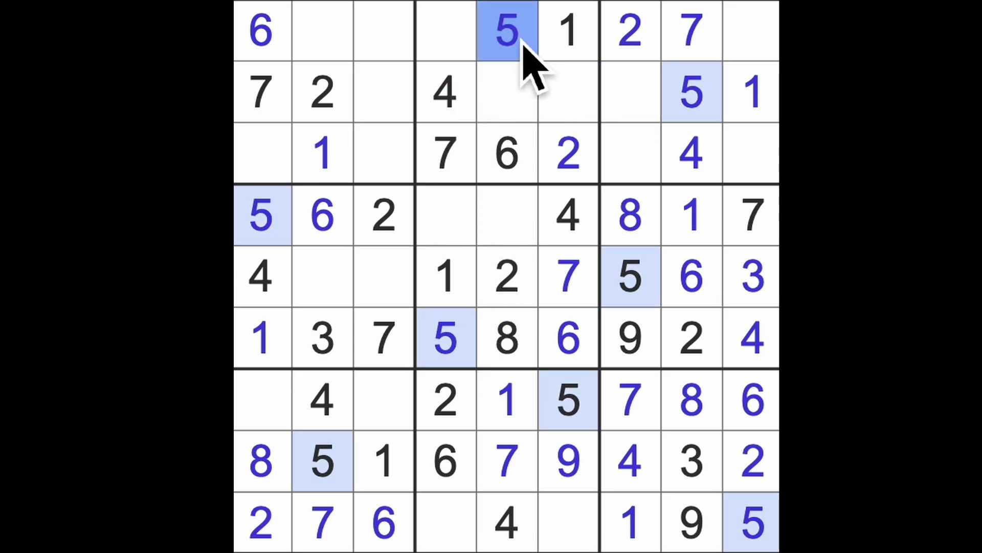
pyautogui.moveTo(522, 44); pyautogui.dragTo(329, 44)
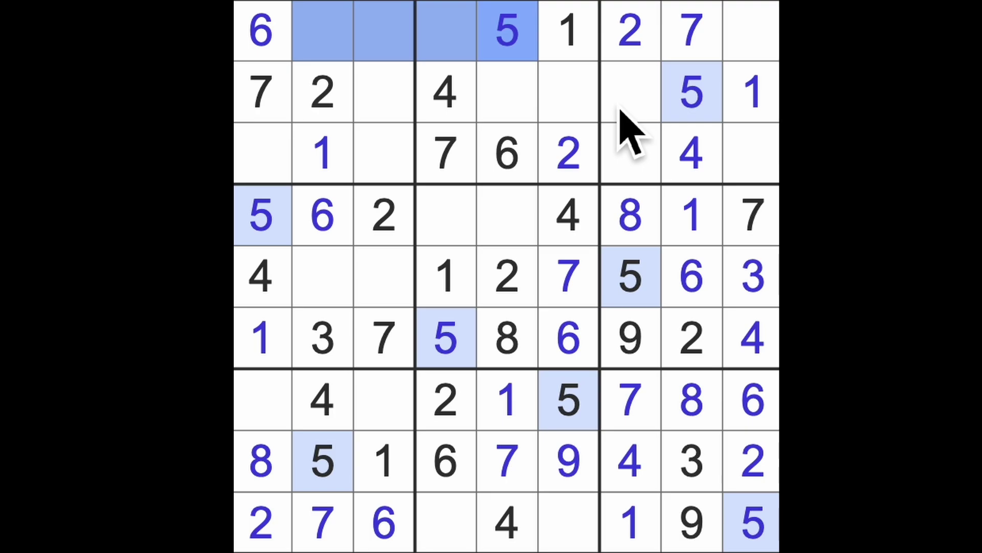
pyautogui.moveTo(675, 116); pyautogui.dragTo(280, 170)
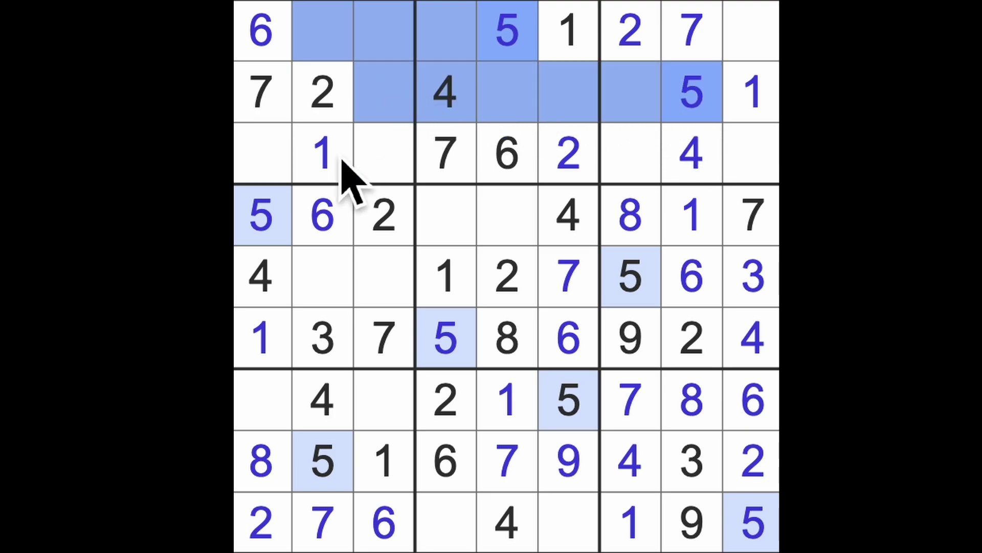
pyautogui.click(388, 175)
pyautogui.write('5')
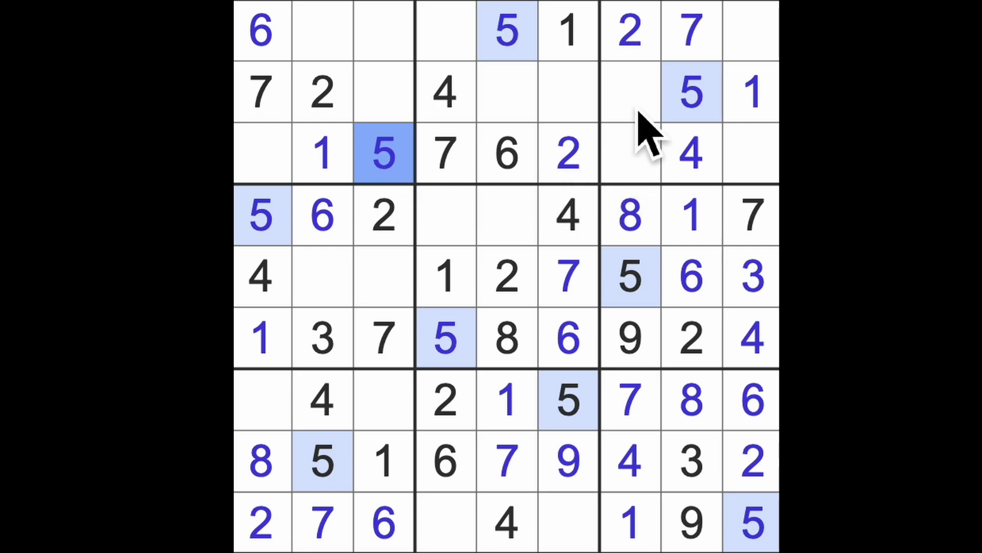
# - Enter 6 at r2c7, 3 at r3c7, 8 at r3c9 and 9 at r1c9
pyautogui.moveTo(638, 110); pyautogui.dragTo(649, 158)
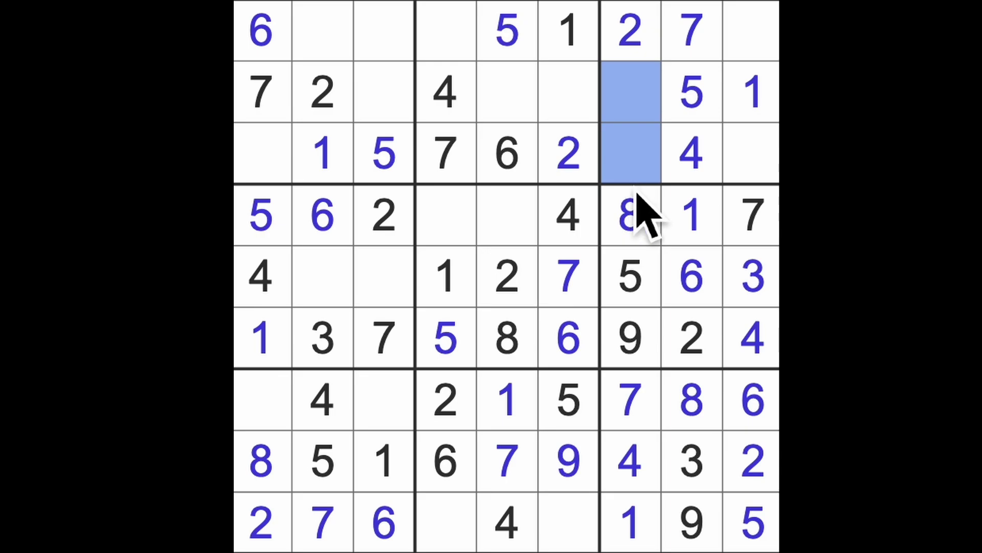
pyautogui.moveTo(522, 163); pyautogui.dragTo(581, 154)
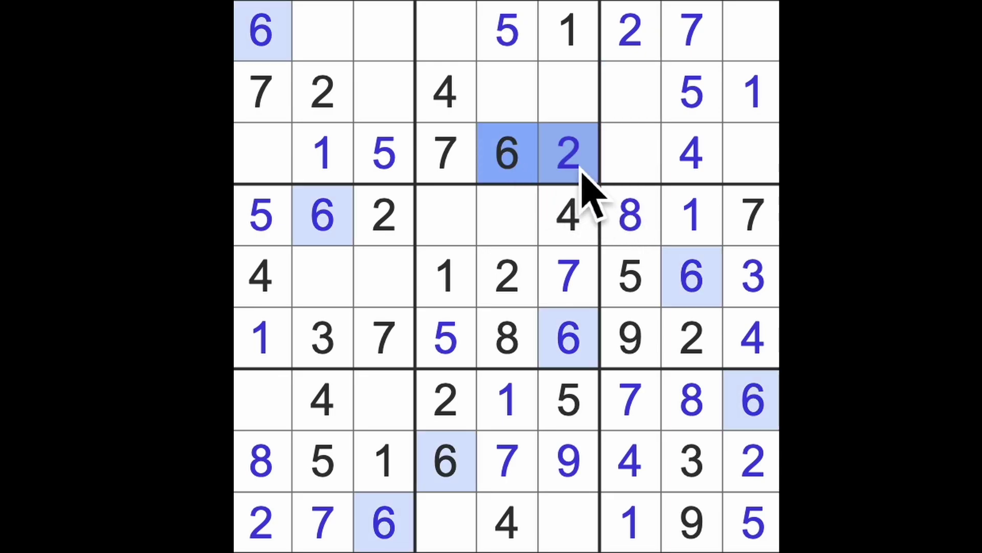
pyautogui.click(638, 117)
pyautogui.write('6')
pyautogui.click(645, 166)
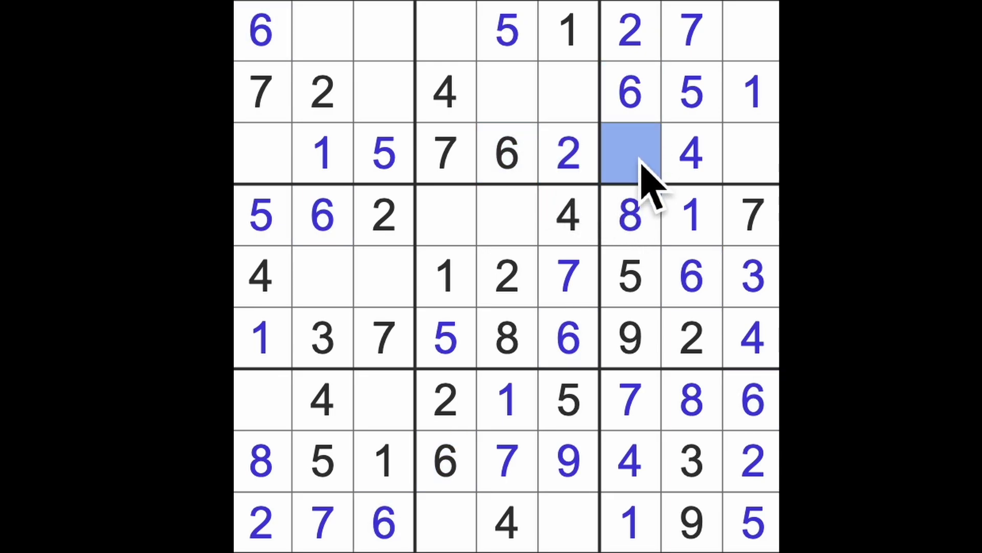
pyautogui.write('3')
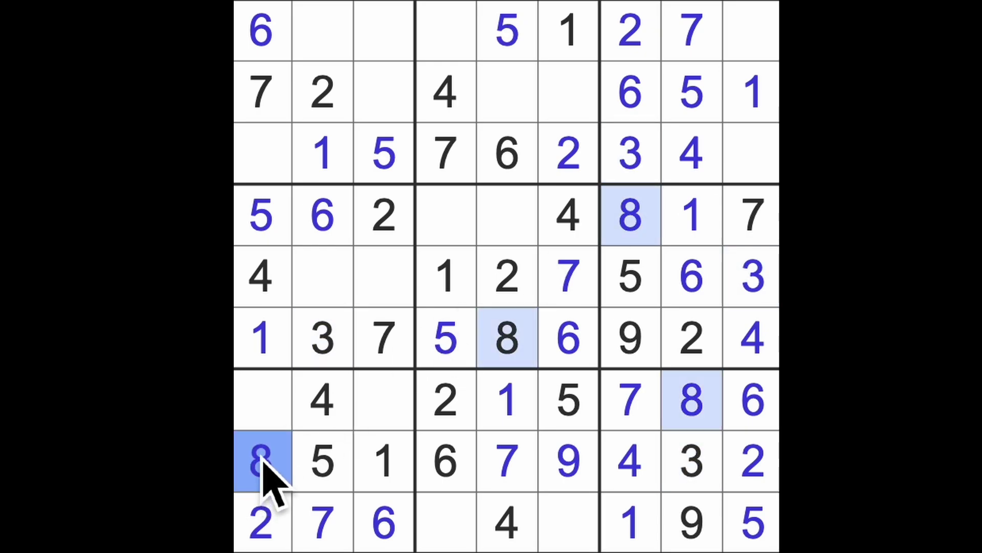
pyautogui.moveTo(267, 463); pyautogui.dragTo(269, 164)
pyautogui.click(773, 157)
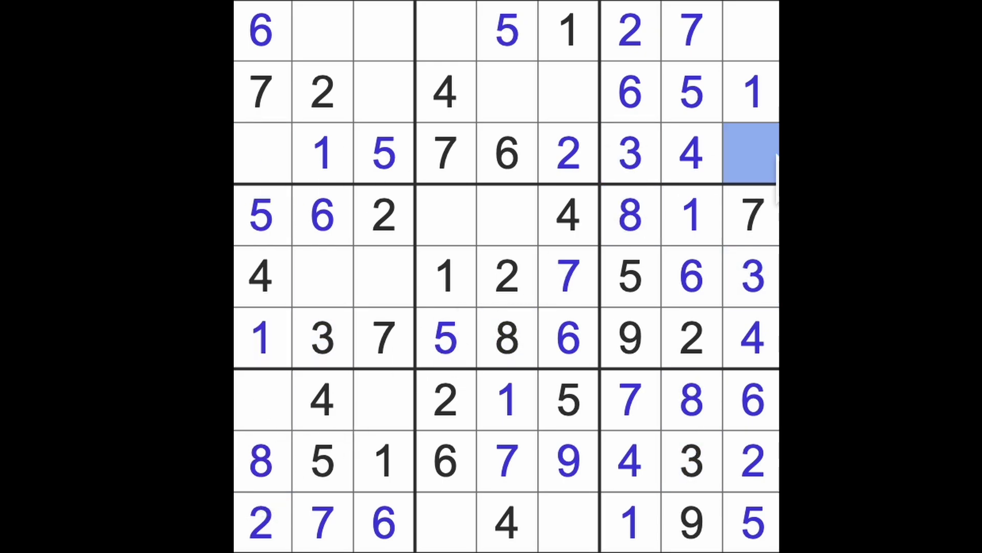
pyautogui.write('8')
pyautogui.click(769, 51)
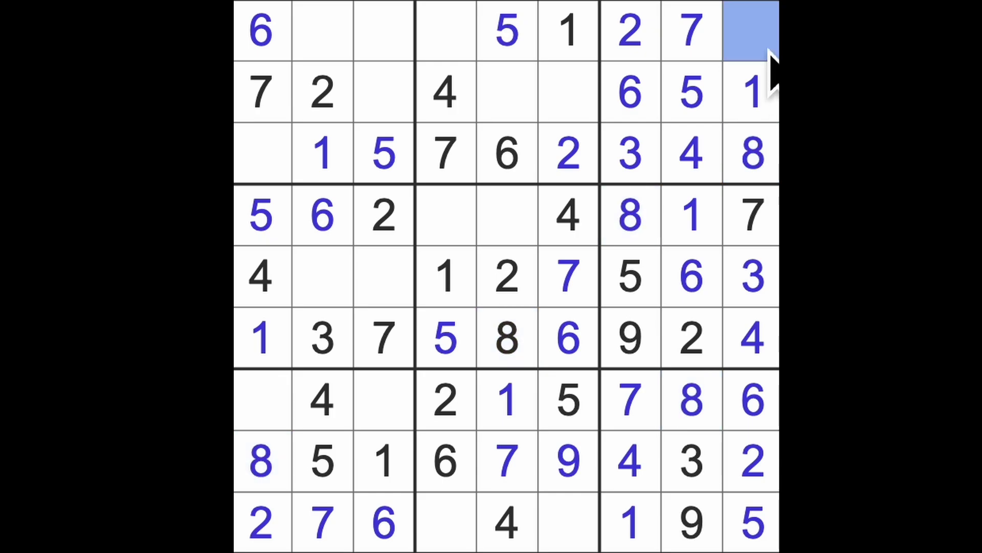
pyautogui.write('9')
# - Enter 9s at r3c1, r2c5 and r4c4, and a 3 at r4c5
pyautogui.click(284, 156)
pyautogui.write('9')
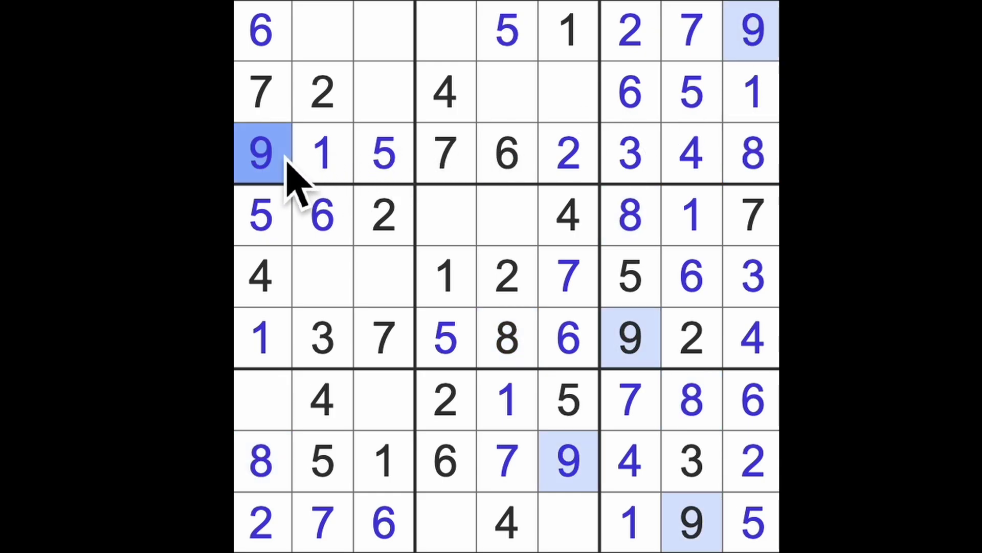
pyautogui.click(730, 54)
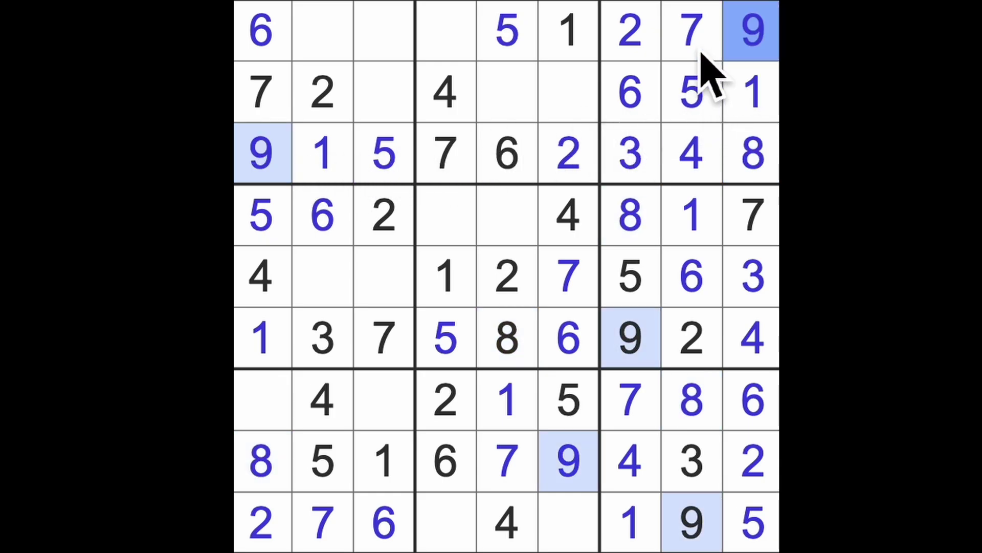
pyautogui.moveTo(686, 56); pyautogui.dragTo(453, 59)
pyautogui.moveTo(576, 468); pyautogui.dragTo(568, 92)
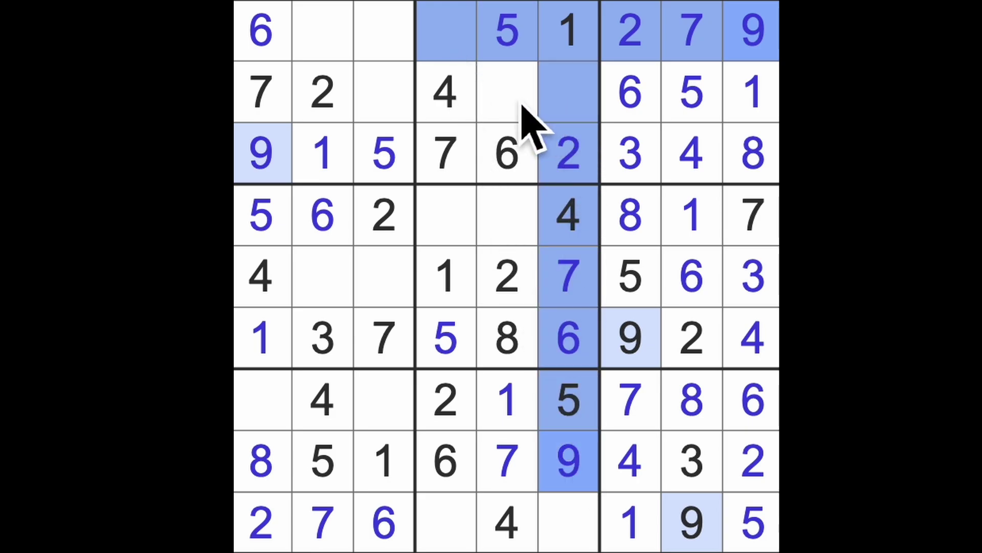
pyautogui.click(510, 92)
pyautogui.press('9')
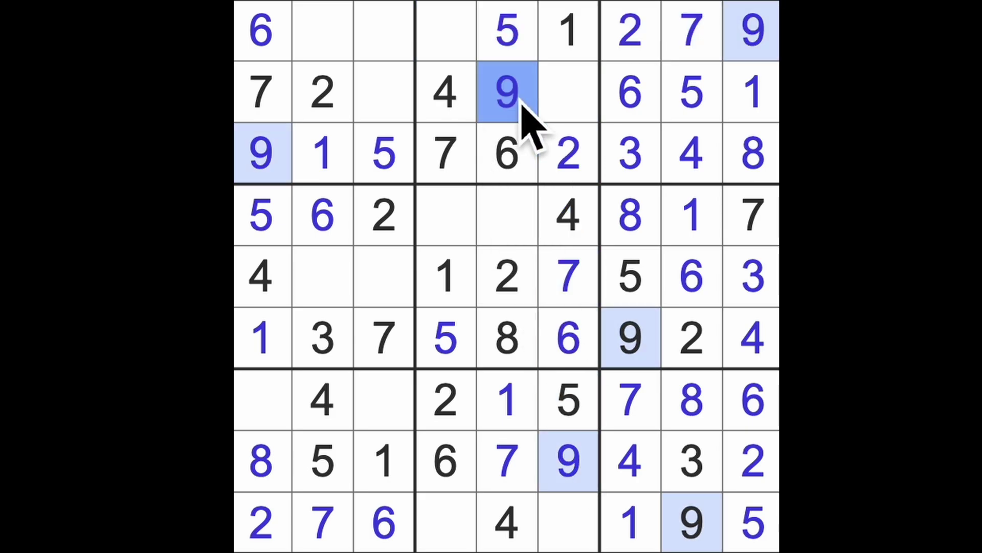
pyautogui.moveTo(521, 104); pyautogui.dragTo(511, 226)
pyautogui.click(464, 222)
pyautogui.press('9')
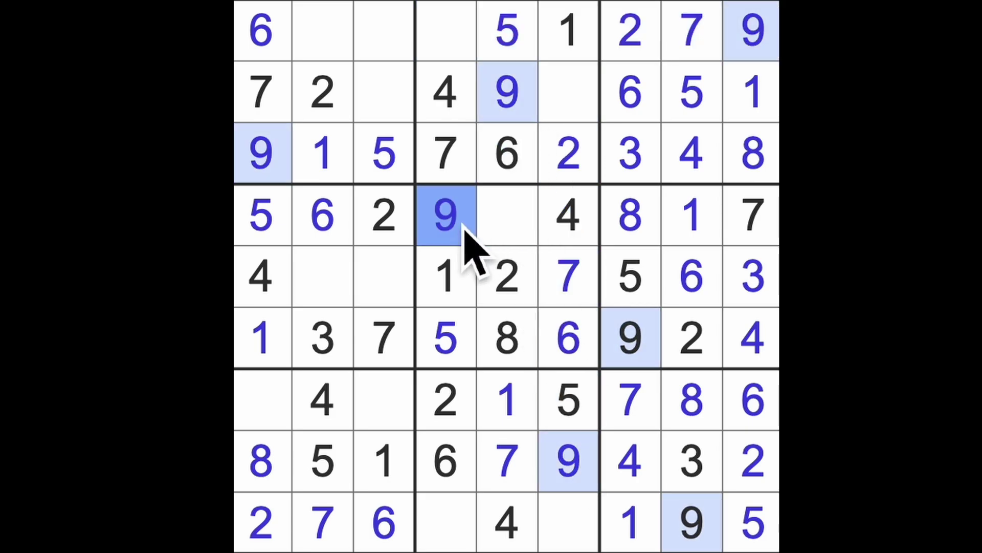
pyautogui.click(522, 219)
pyautogui.press('3')
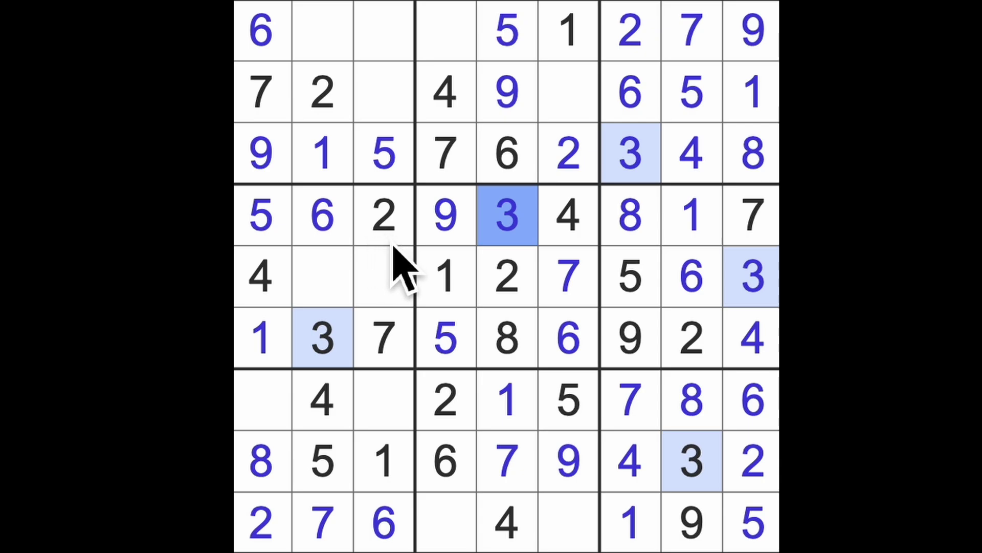
# - Enter 4 at r1c3 and 3s at r2c3 and r1c4
pyautogui.moveTo(438, 97); pyautogui.dragTo(412, 97)
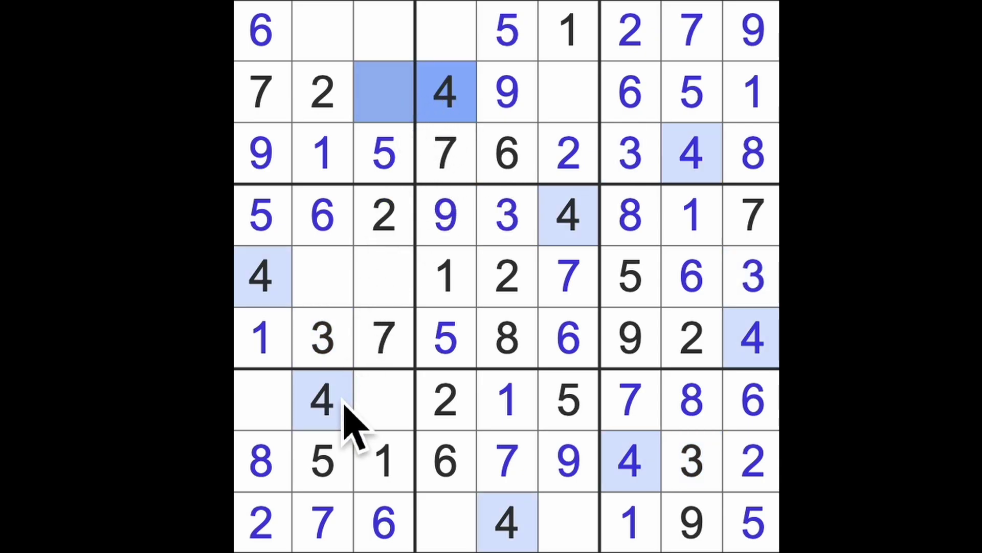
pyautogui.moveTo(349, 430); pyautogui.dragTo(373, 66)
pyautogui.click(382, 58)
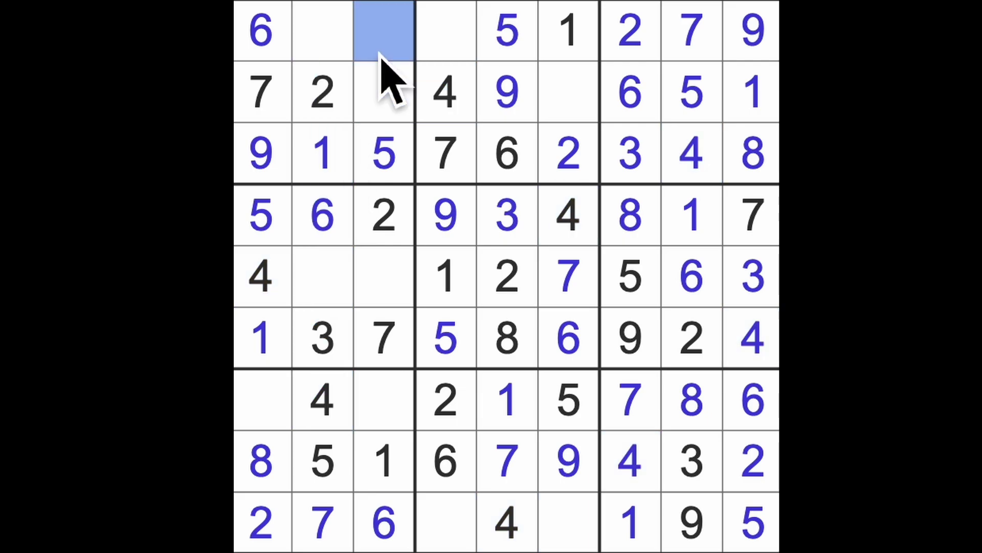
pyautogui.write('4')
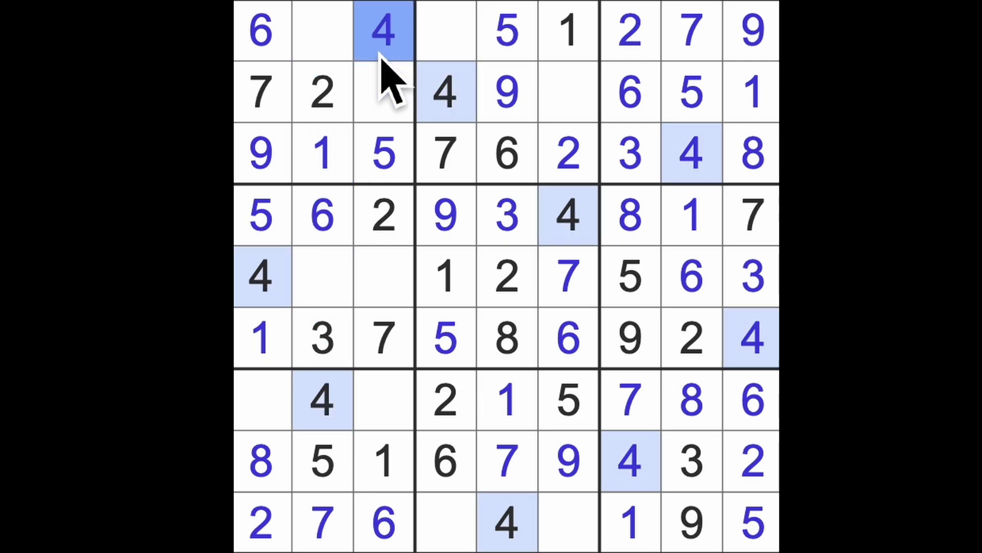
pyautogui.moveTo(329, 360); pyautogui.dragTo(346, 77)
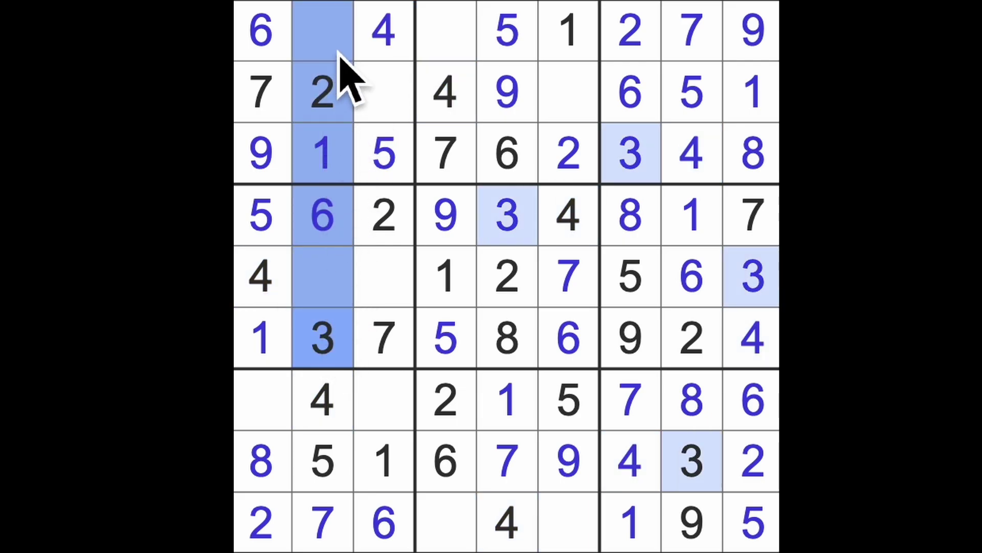
pyautogui.click(382, 96)
pyautogui.write('3')
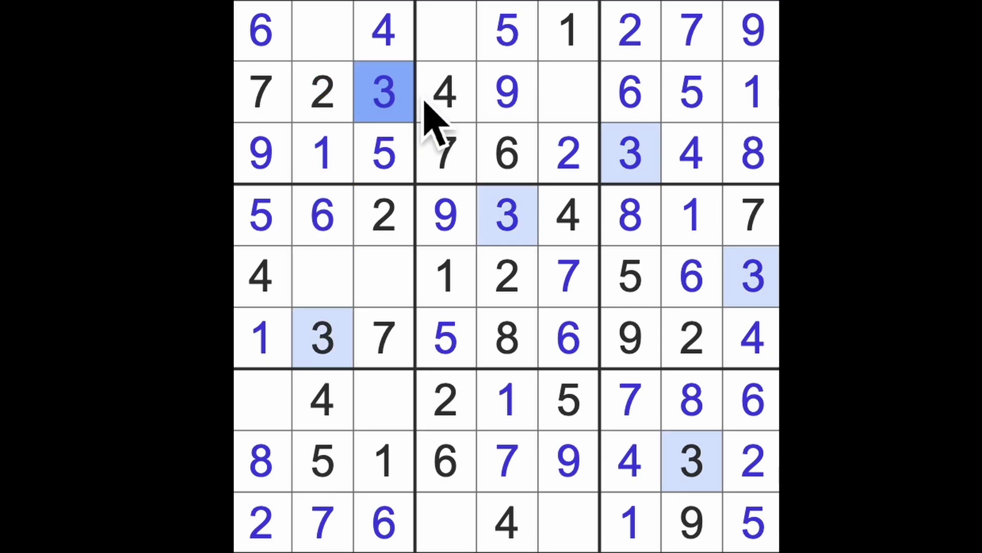
pyautogui.moveTo(429, 107); pyautogui.dragTo(581, 110)
pyautogui.click(466, 44)
pyautogui.write('3')
# - Enter 8s at r2c6, r1c2 and r5c3, and 9 at r5c2
pyautogui.click(568, 107)
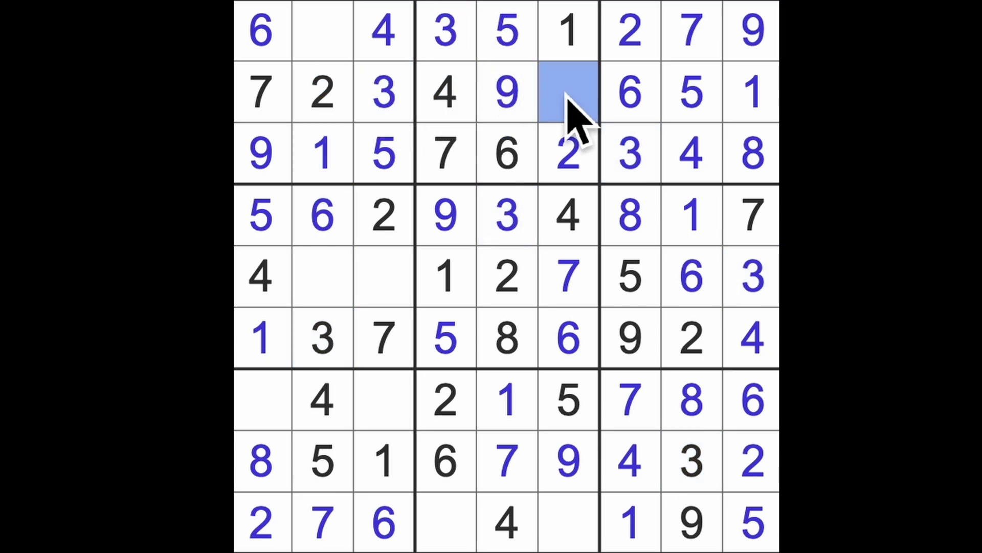
pyautogui.write('8')
pyautogui.click(318, 44)
pyautogui.write('8')
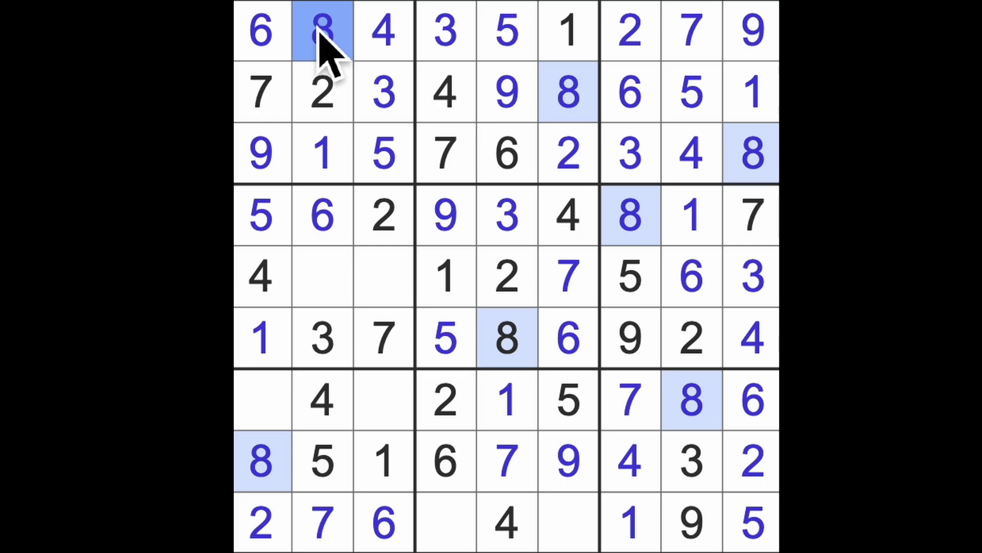
pyautogui.moveTo(322, 46); pyautogui.dragTo(336, 307)
pyautogui.click(385, 277)
pyautogui.write('8')
pyautogui.click(346, 295)
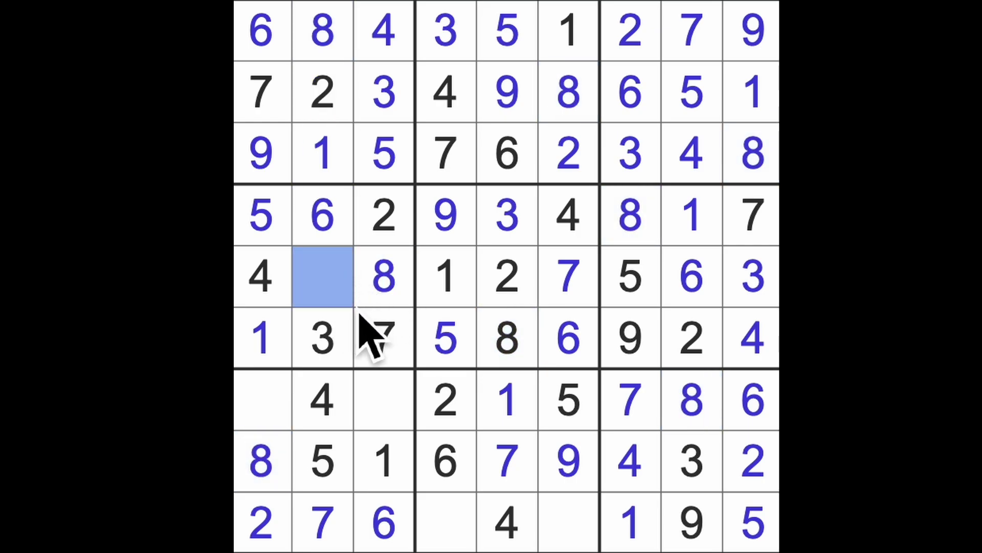
pyautogui.write('9')
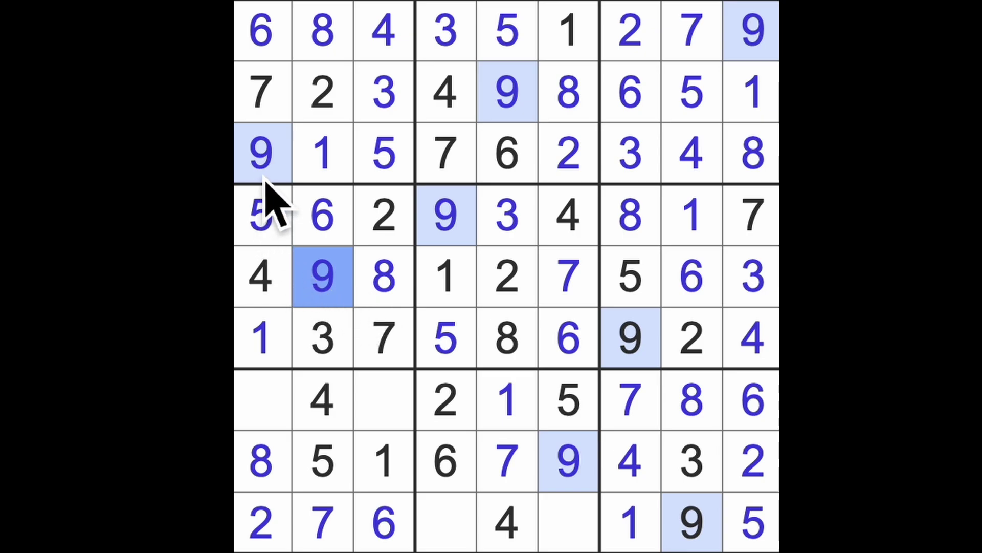
pyautogui.moveTo(265, 175); pyautogui.dragTo(280, 454)
pyautogui.click(380, 407)
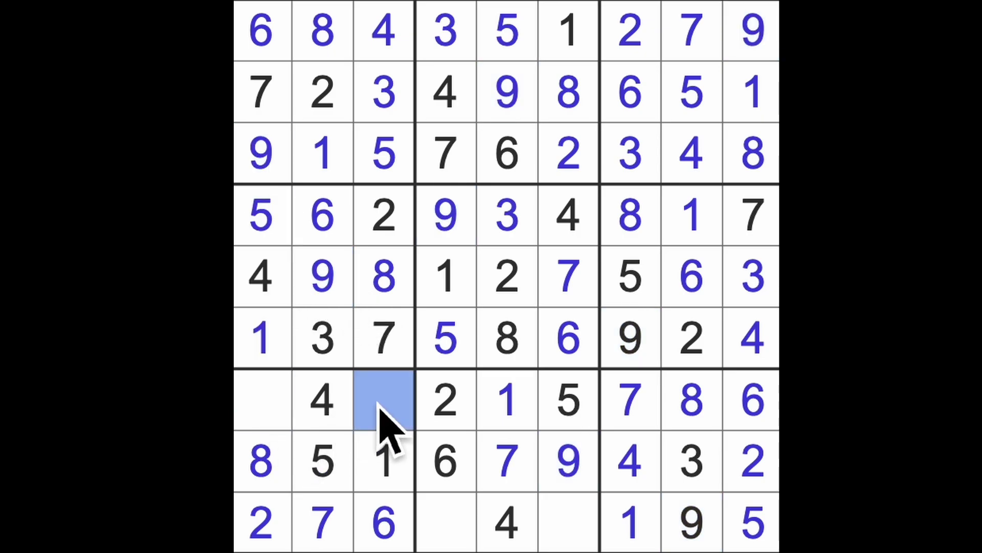
pyautogui.write('9')
# - Put 9 in r7c3, correct r7c1 from 8 to 3, and enter 3 at r9c6
pyautogui.click(286, 411)
pyautogui.write('8')
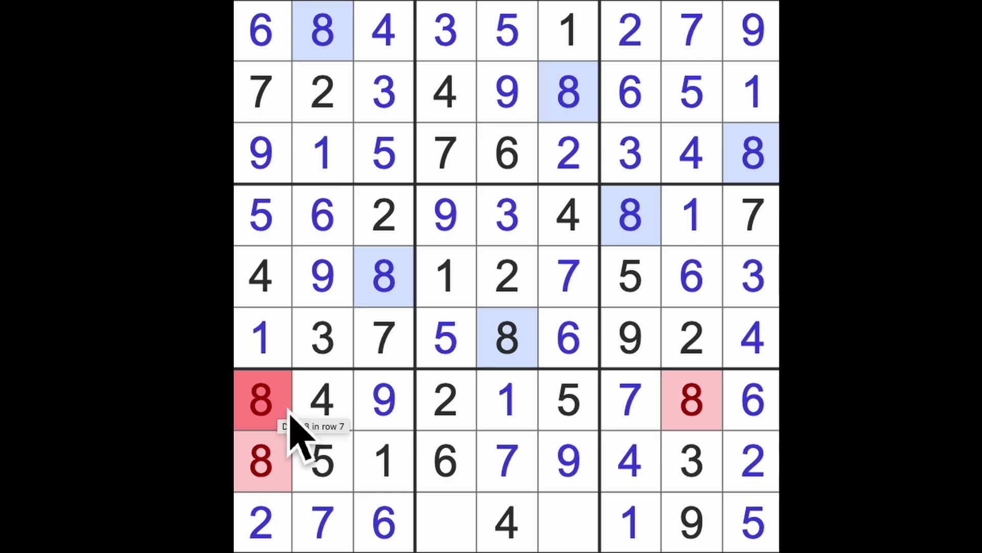
pyautogui.press('BackSpace')
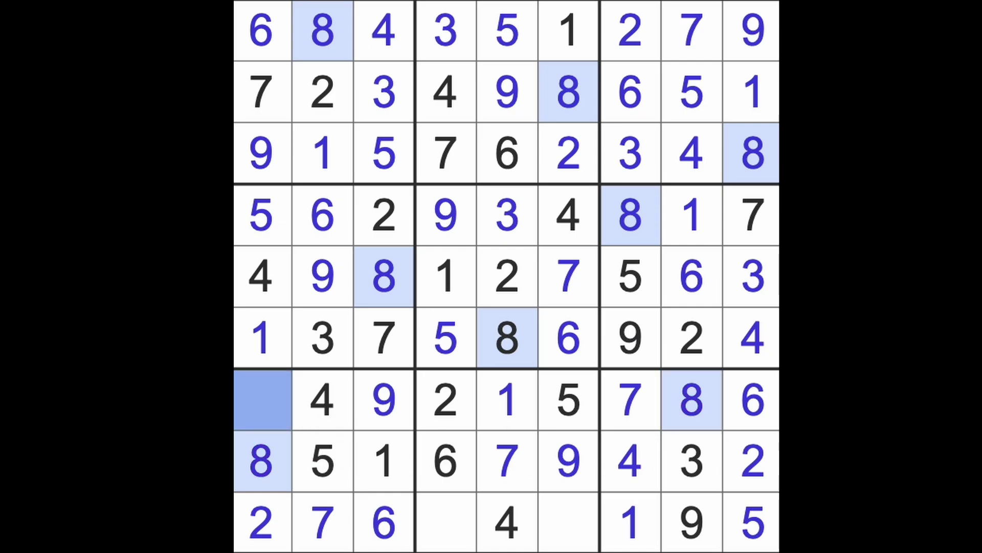
pyautogui.click(263, 418)
pyautogui.write('3')
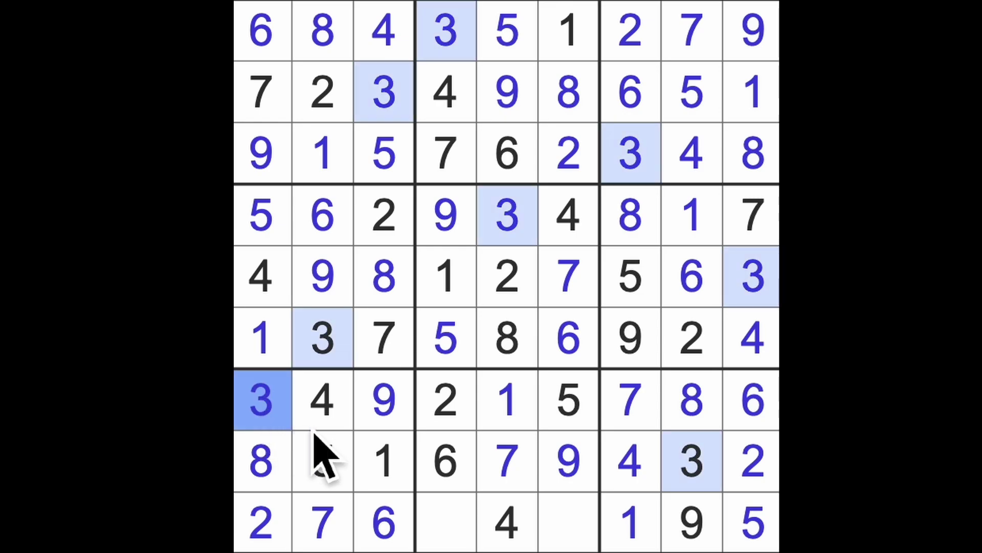
pyautogui.moveTo(445, 67); pyautogui.dragTo(482, 547)
pyautogui.click(567, 534)
pyautogui.write('3')
pyautogui.click(453, 534)
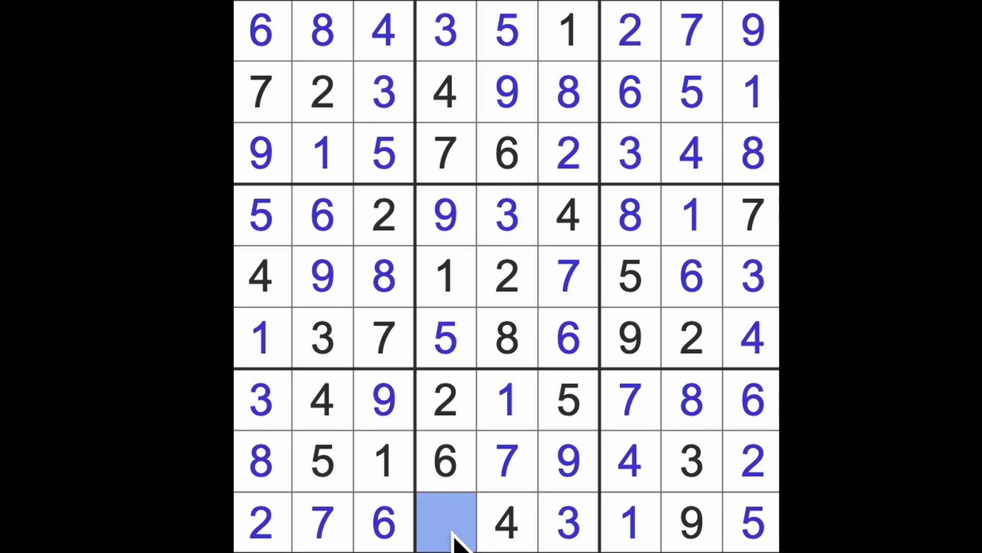
pyautogui.write('8')
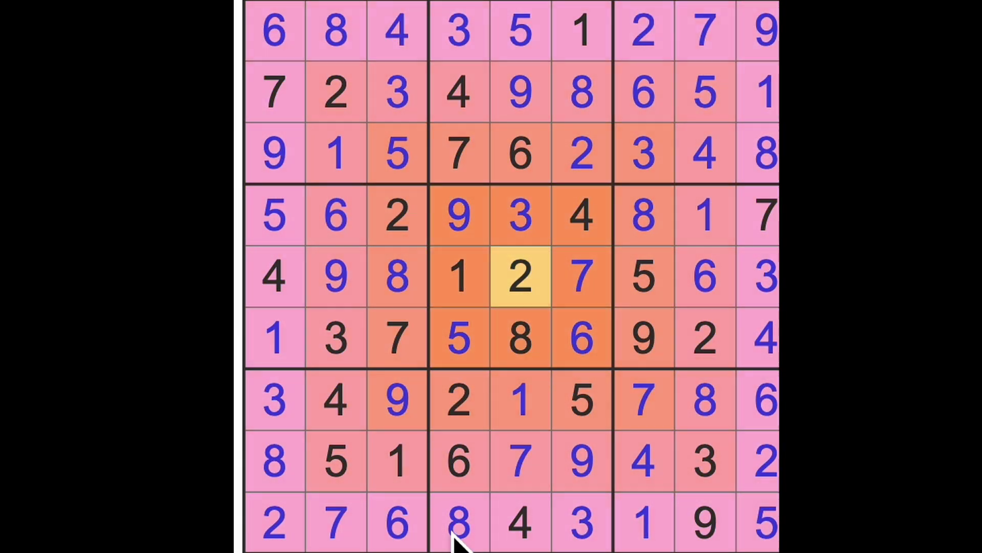